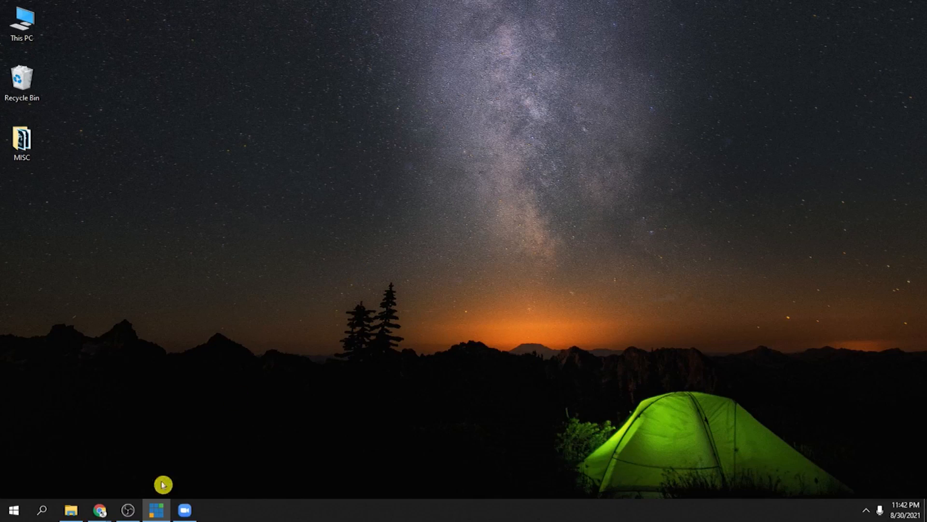
Switch to Zoom and join the meeting as ATTENDEE-1, entering the meeting ID and the meeting passcode
click(128, 509)
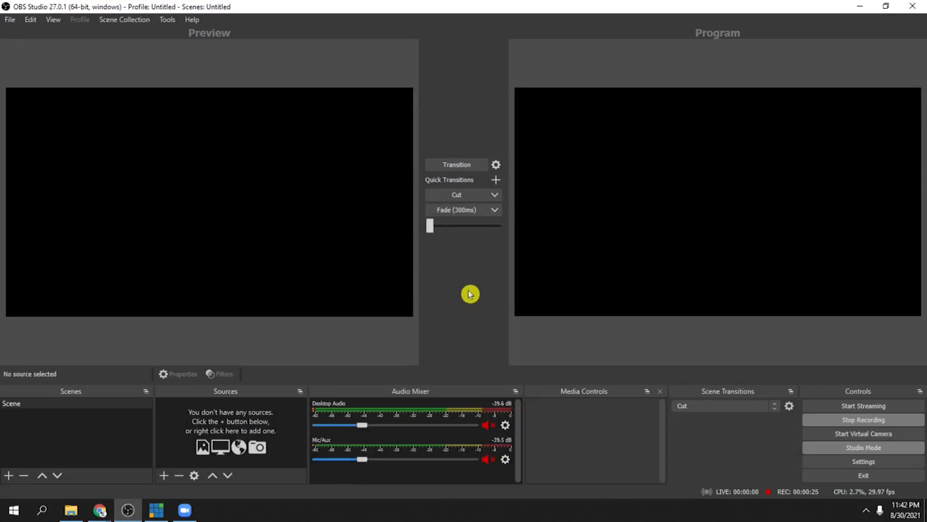
click(186, 510)
click(459, 256)
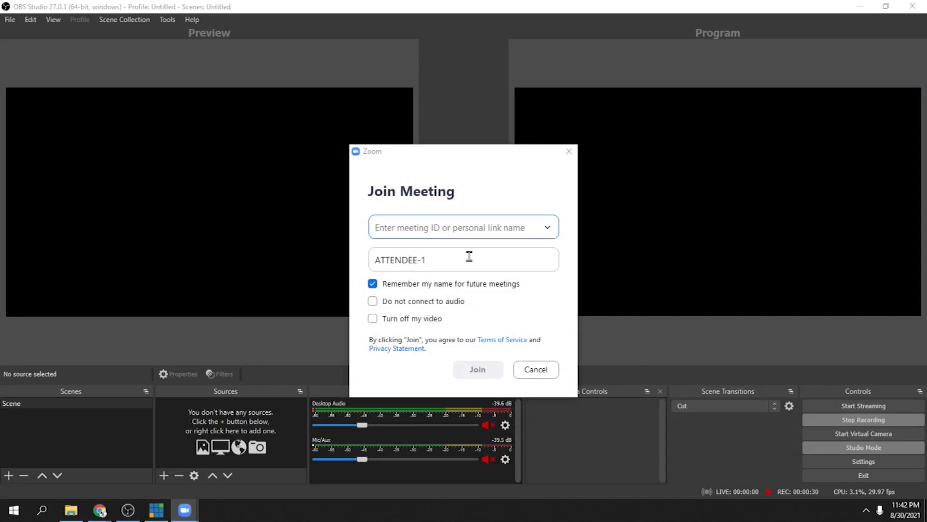
text(55)
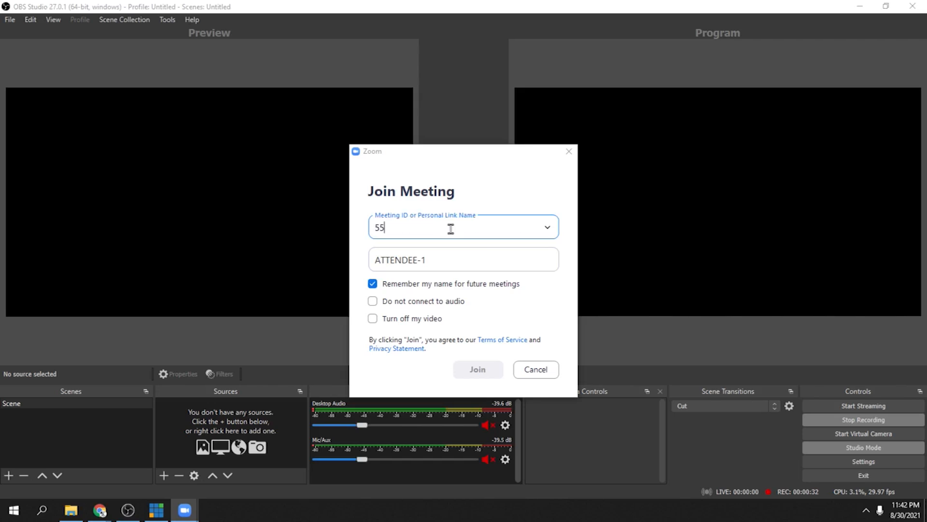
text(5 150 4000)
click(481, 369)
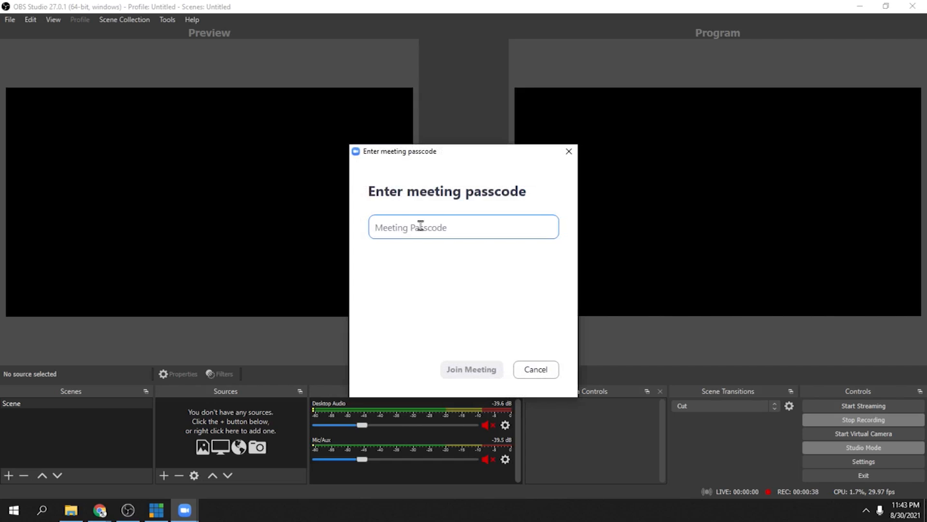
text(**)
click(500, 370)
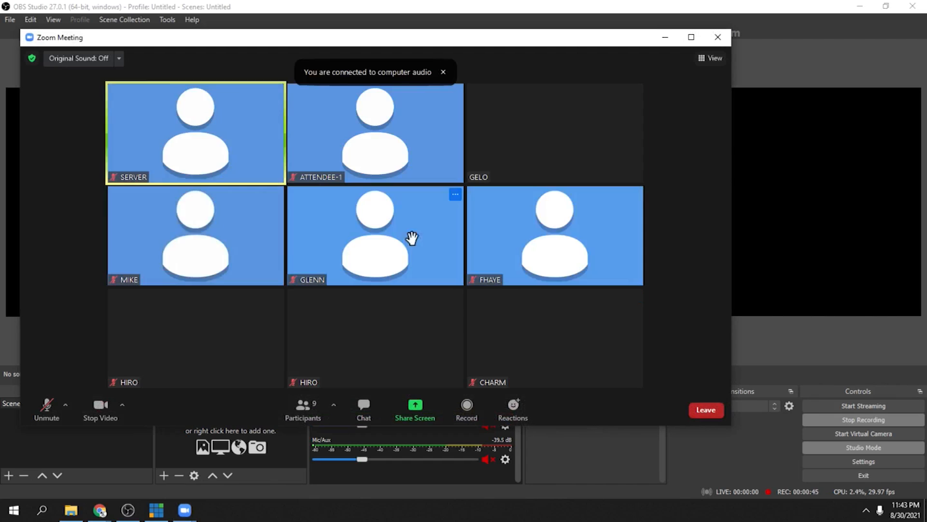
Show the participants list and the chat beside the meeting's video gallery
click(333, 406)
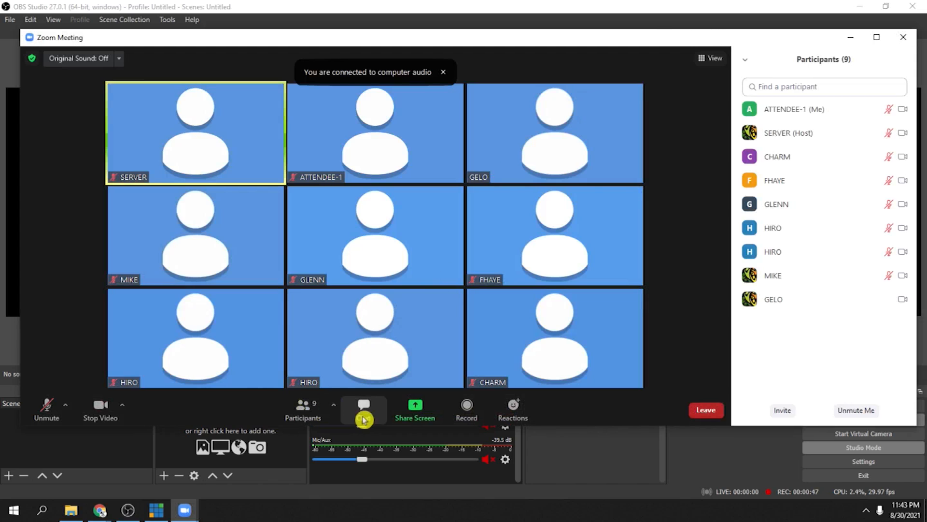
click(364, 408)
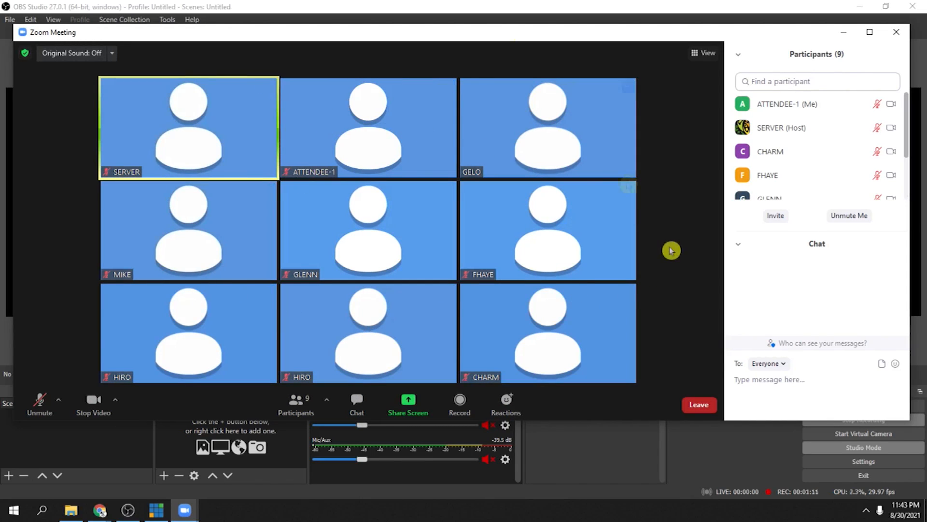
click(666, 239)
click(667, 240)
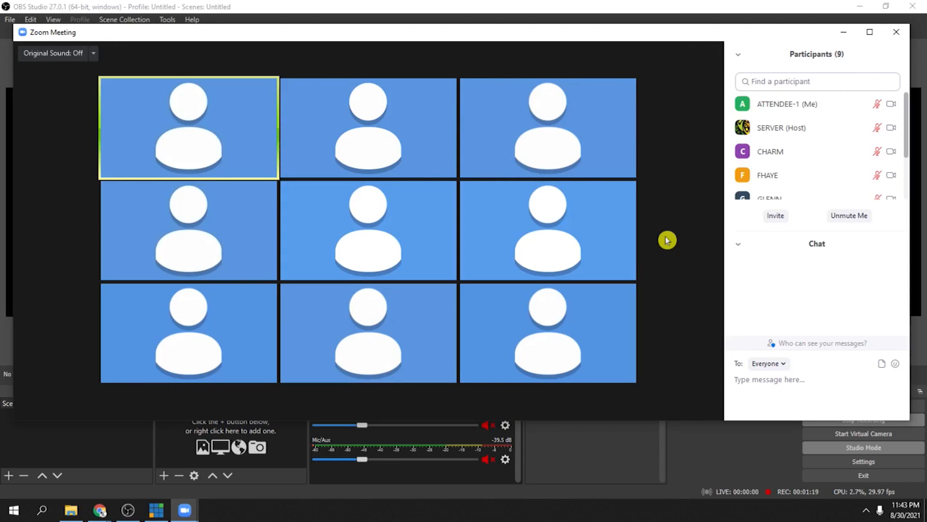
Switch to OBS Studio and add a new Window Capture source to the scene
click(124, 441)
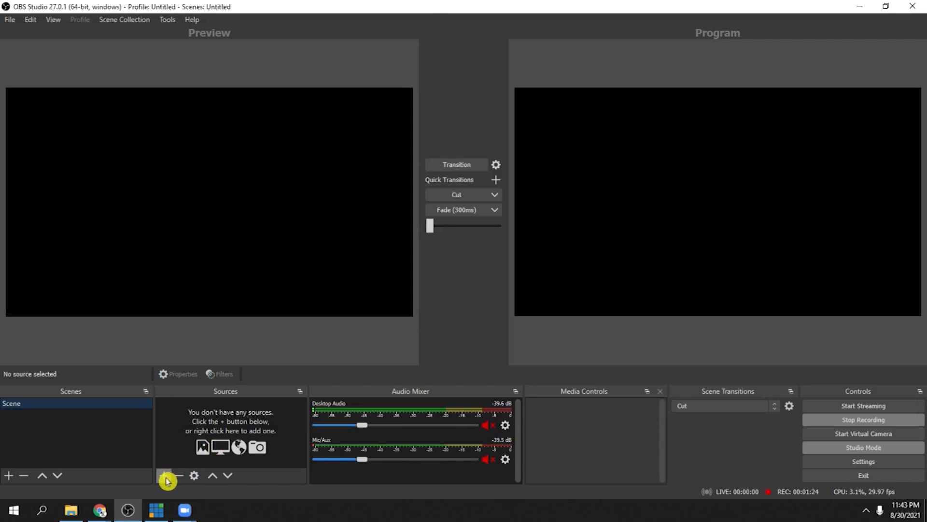
key(ctrl)
key(ctrl)
click(165, 480)
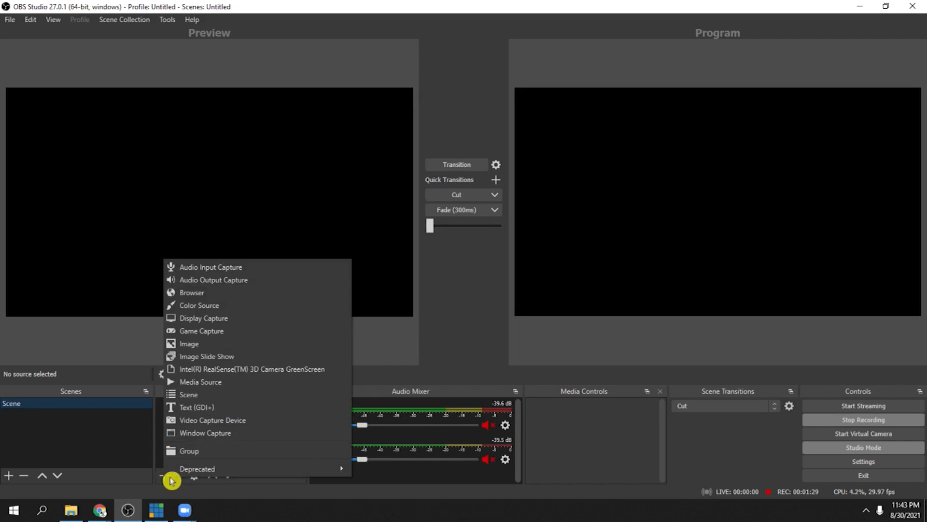
click(251, 433)
click(496, 334)
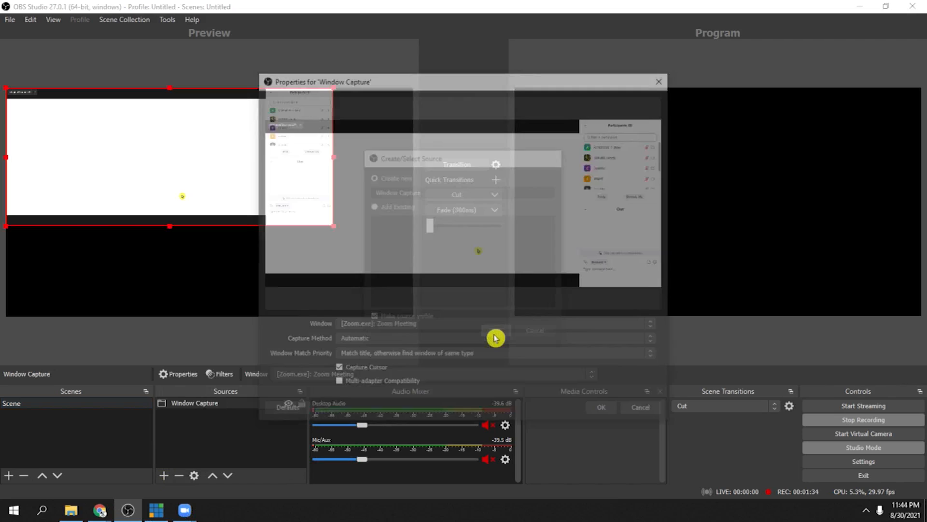
Set the captured window to [Zoom.exe]: Zoom Meeting, compare the preview with the actual meeting window, and accept the source properties
click(439, 326)
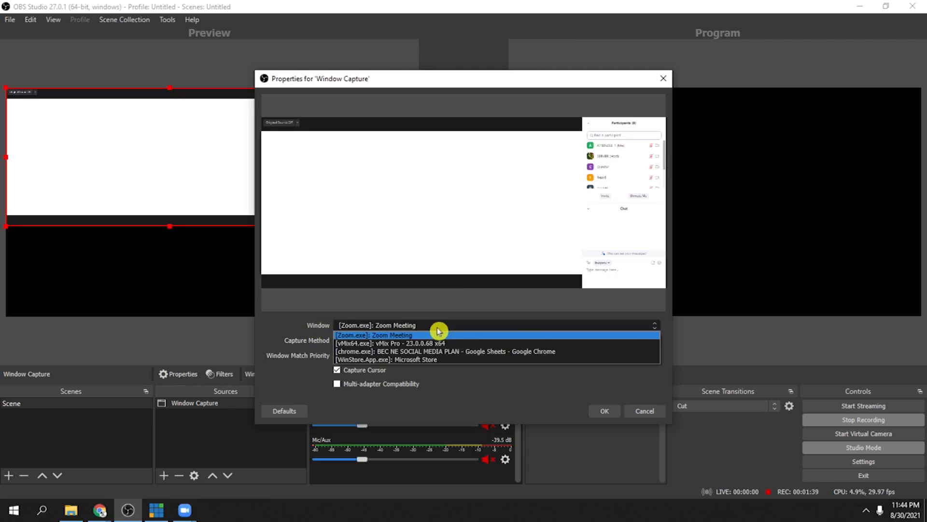
click(410, 336)
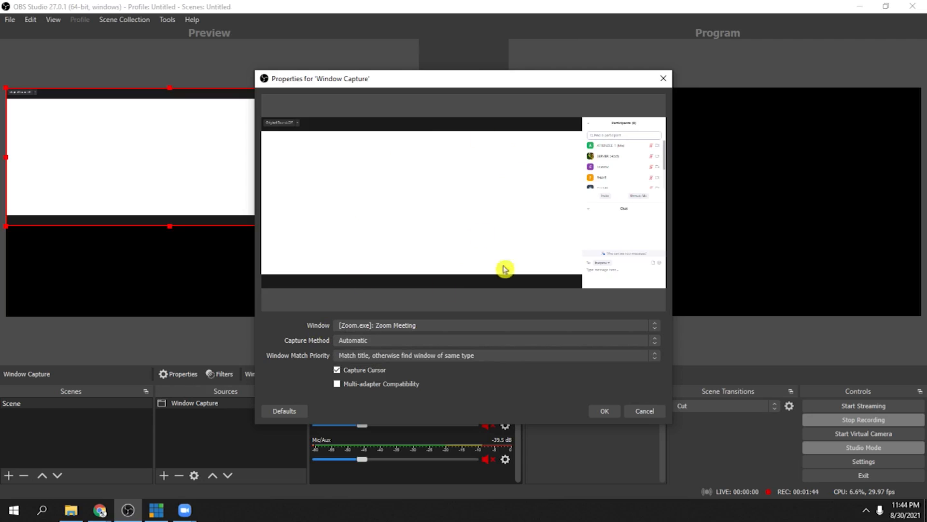
click(185, 510)
click(213, 476)
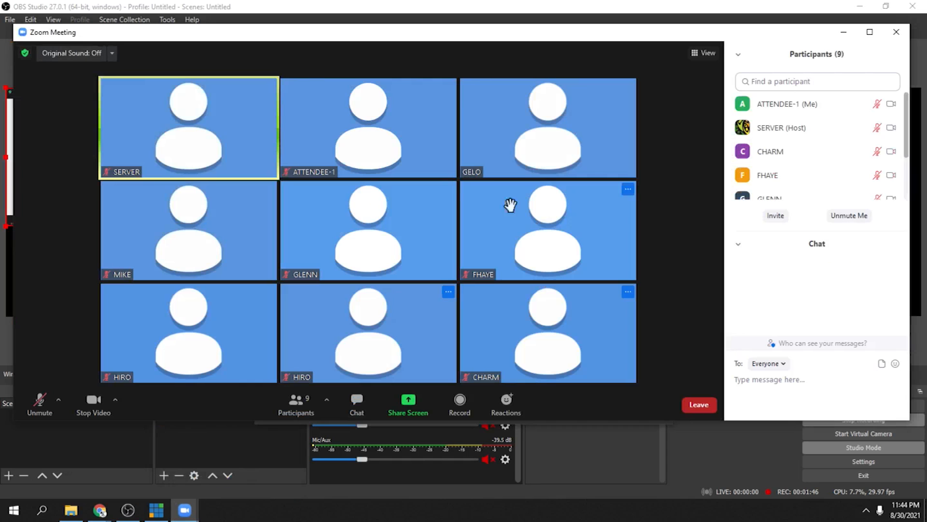
click(222, 457)
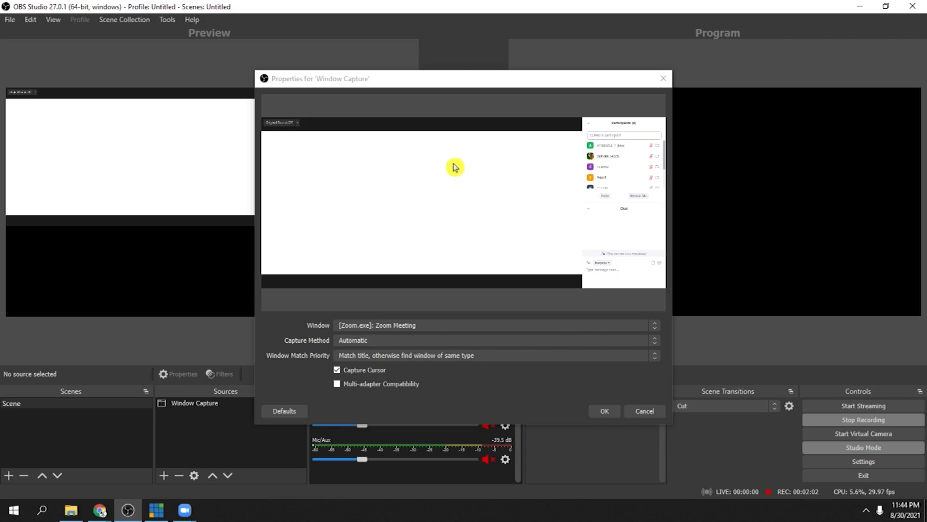
click(604, 410)
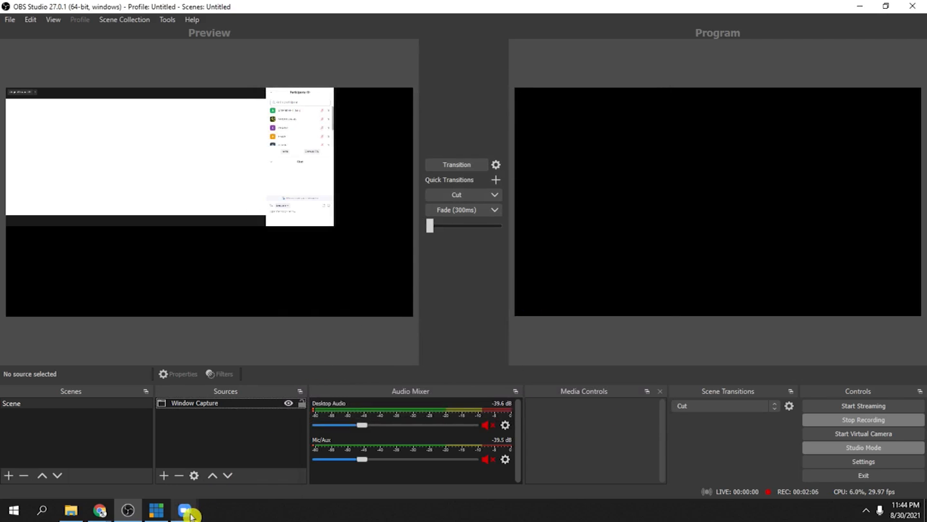
In Zoom's advanced video settings, set the Video Rendering Method to GDI and close the settings
mouse_move(188, 507)
click(222, 461)
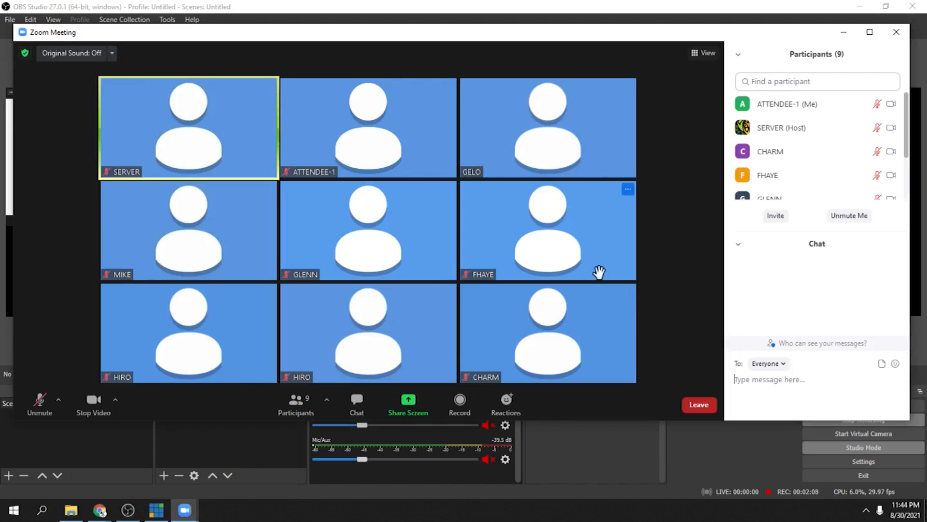
key(ctrl)
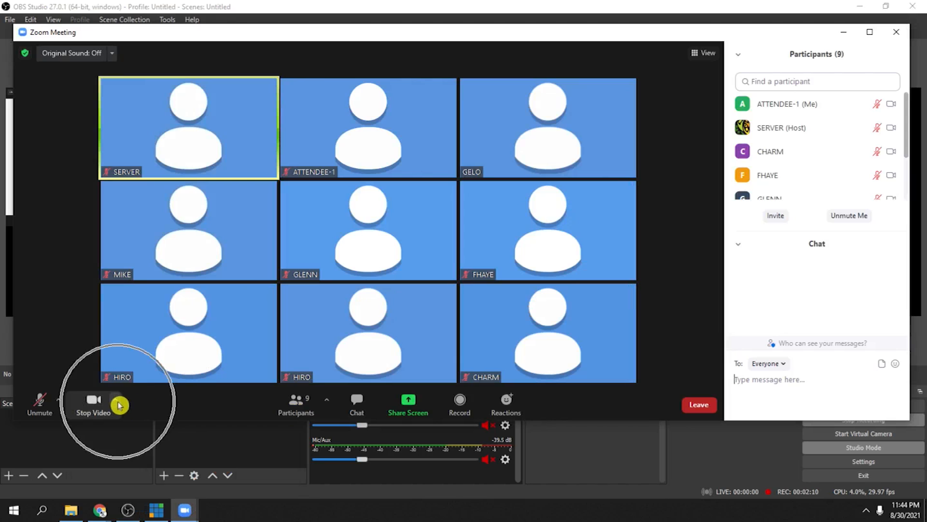
click(118, 405)
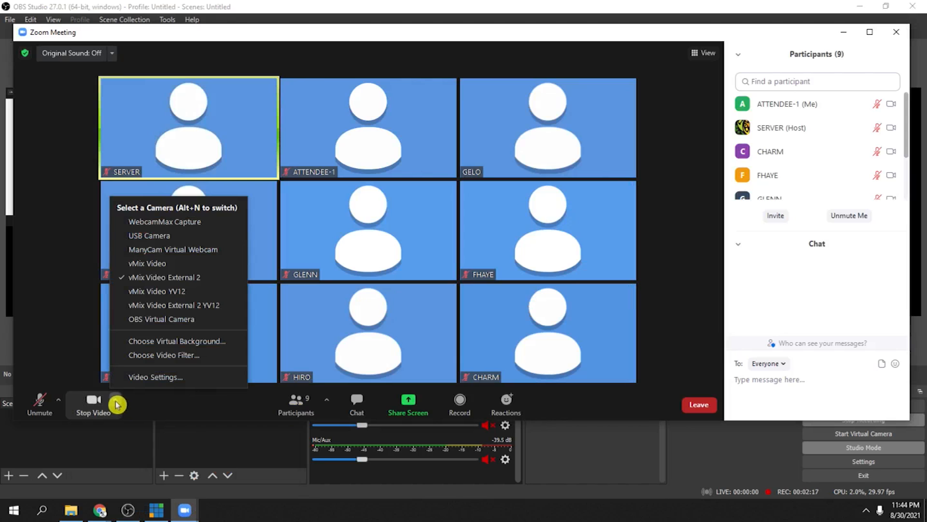
click(192, 377)
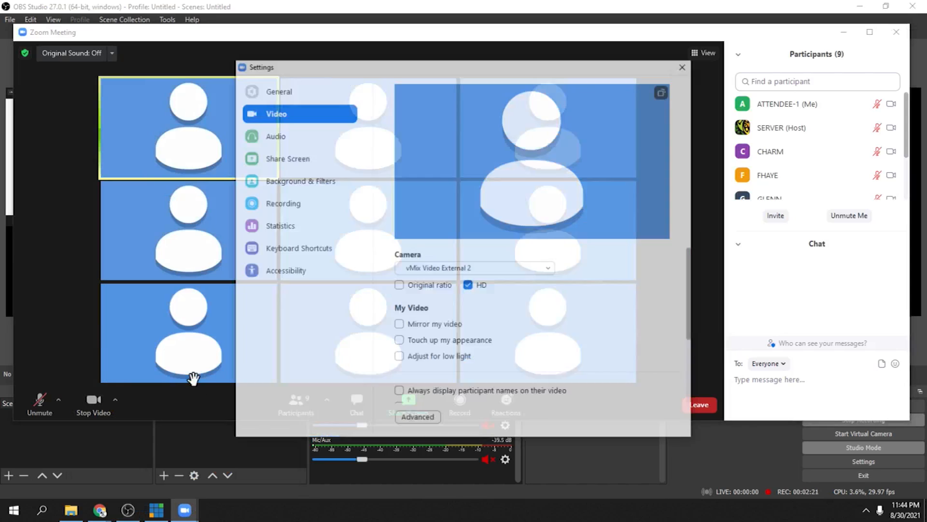
click(284, 114)
click(418, 419)
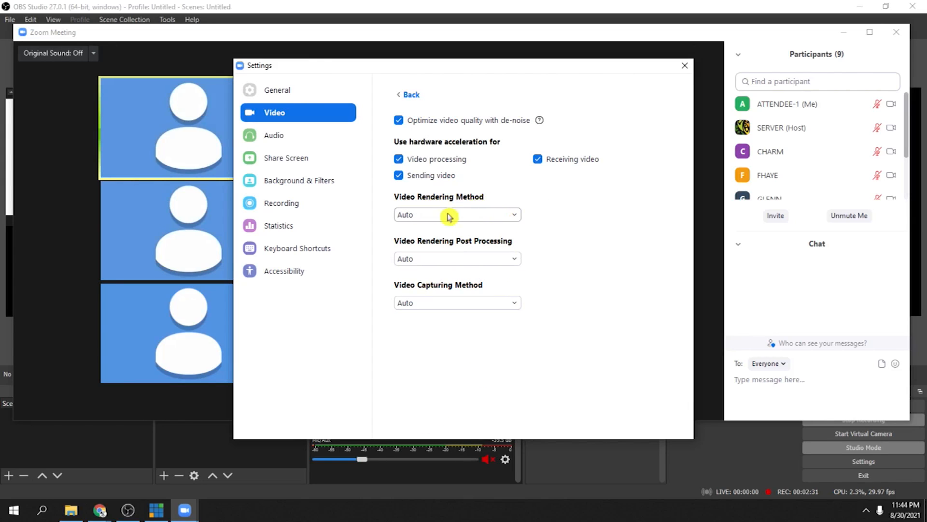
click(499, 218)
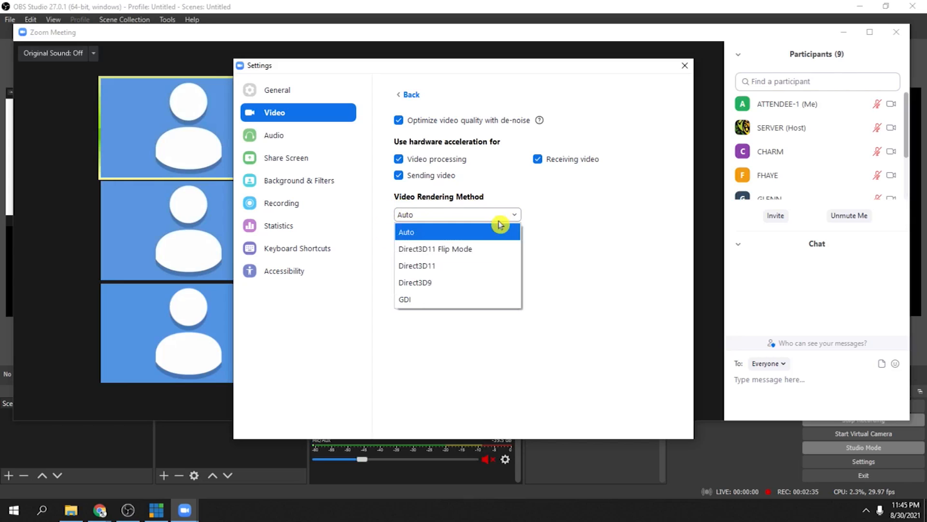
click(429, 301)
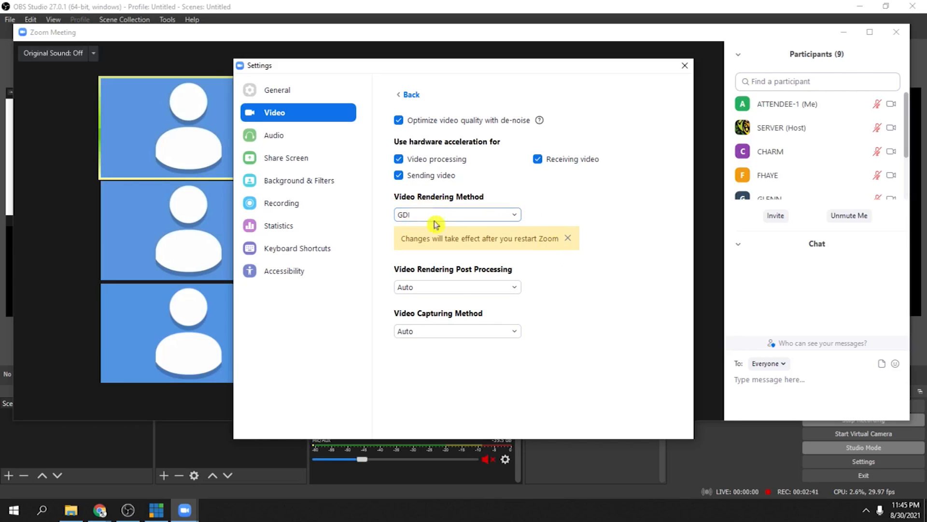
click(685, 70)
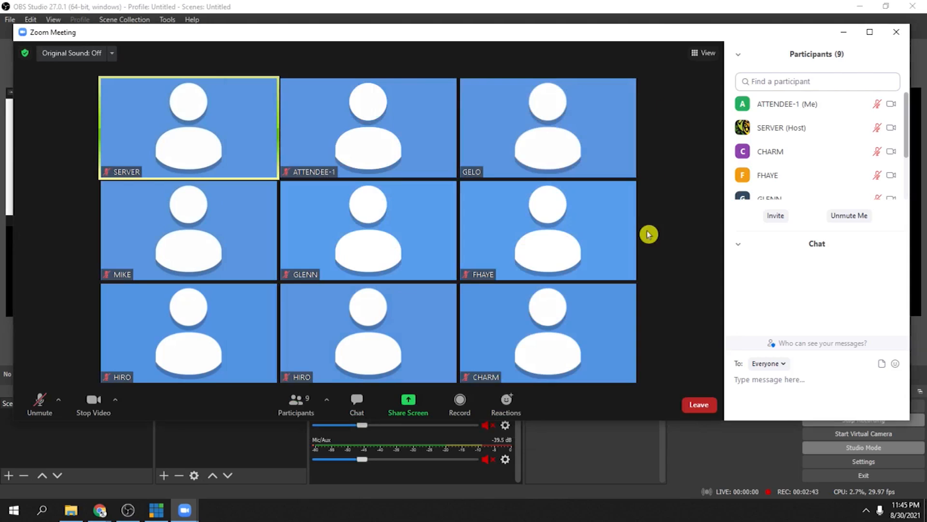
Leave the current Zoom meeting and reposition the Zoom start window
click(698, 408)
click(668, 371)
drag(471, 143, 451, 128)
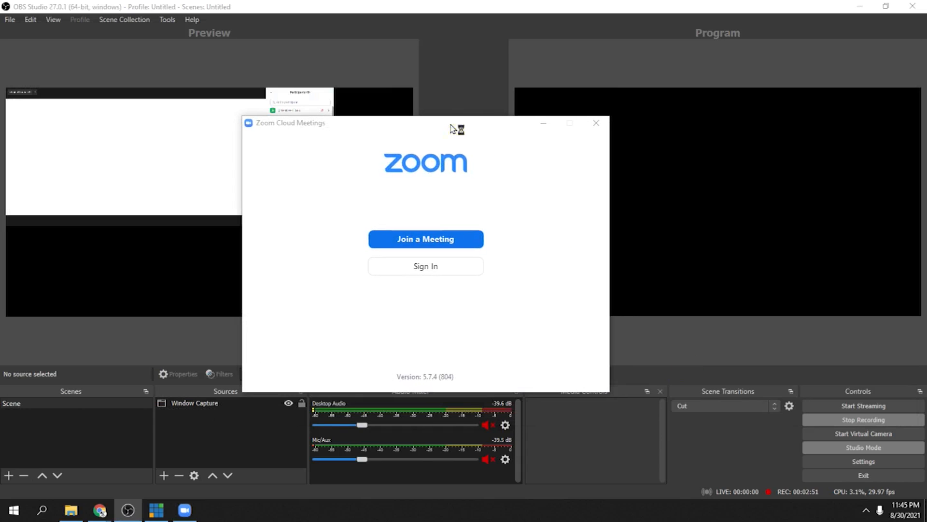
Rejoin the meeting as ATTENDEE-1 with the meeting ID and passcode, and show the chat and participants list again
click(439, 241)
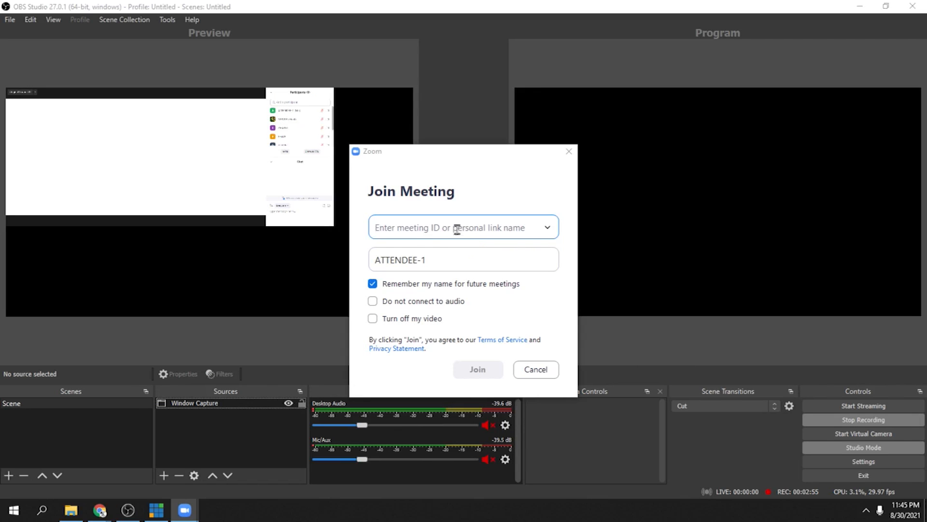
text(555 150 4000)
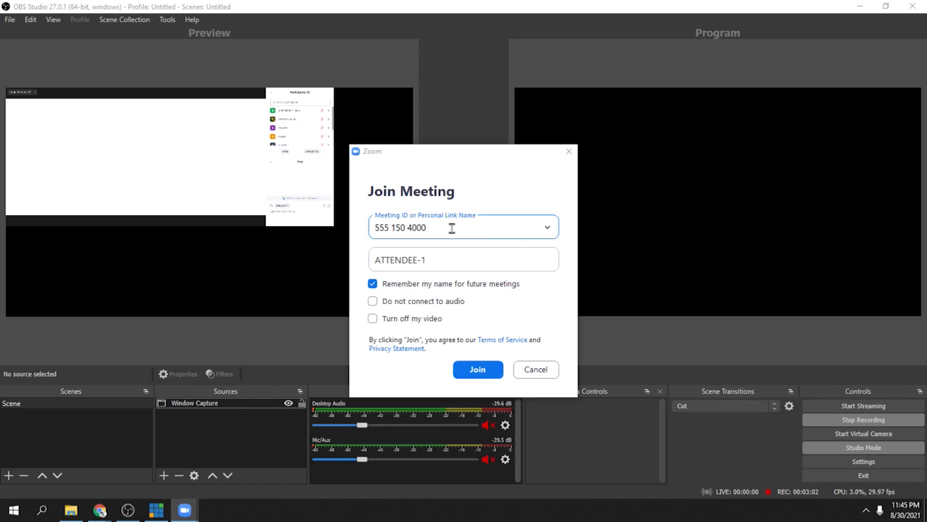
click(486, 367)
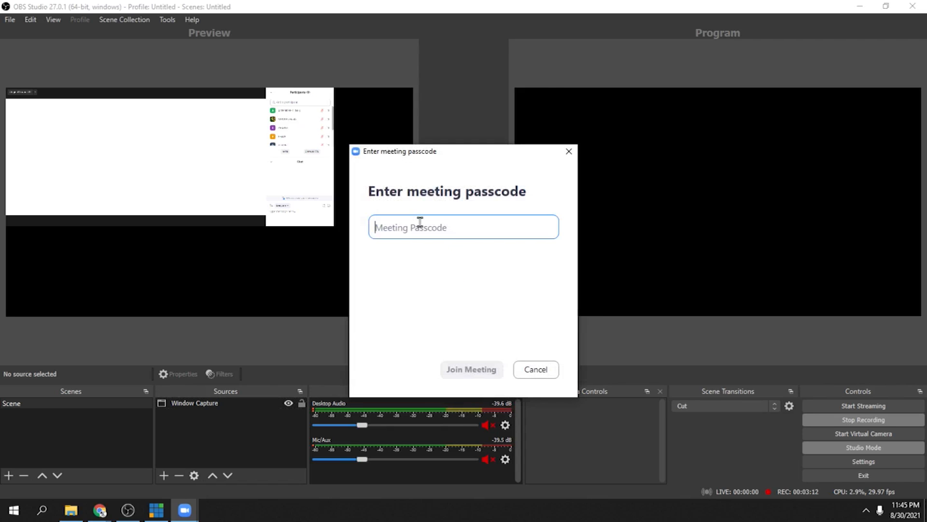
text(**)
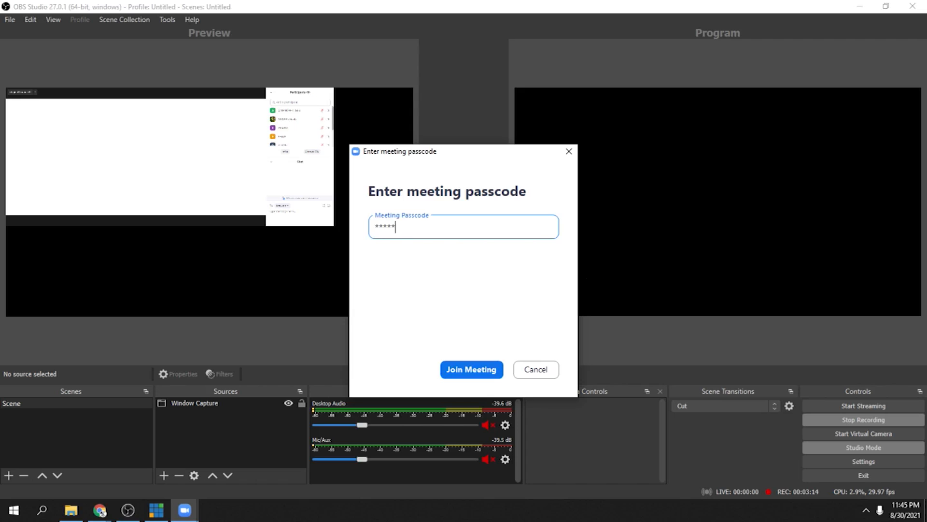
text(***)
click(487, 365)
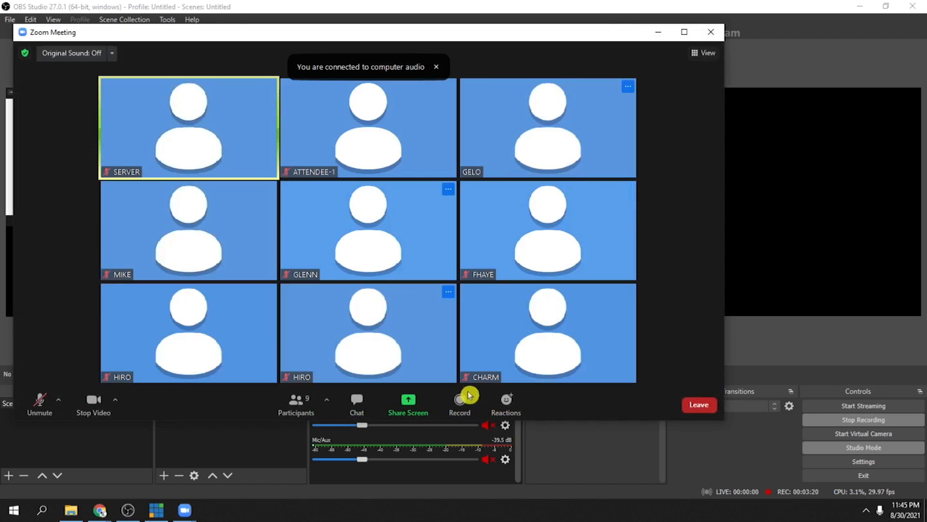
click(360, 404)
click(300, 414)
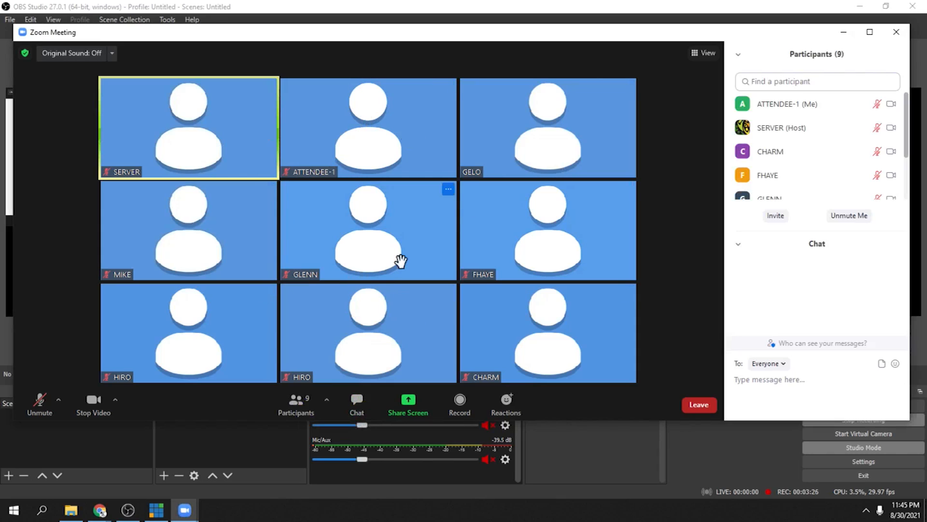
Switch to OBS Studio, reopen the Window Capture source's properties, and accept them with [Zoom.exe]: Zoom Meeting as the window
click(224, 448)
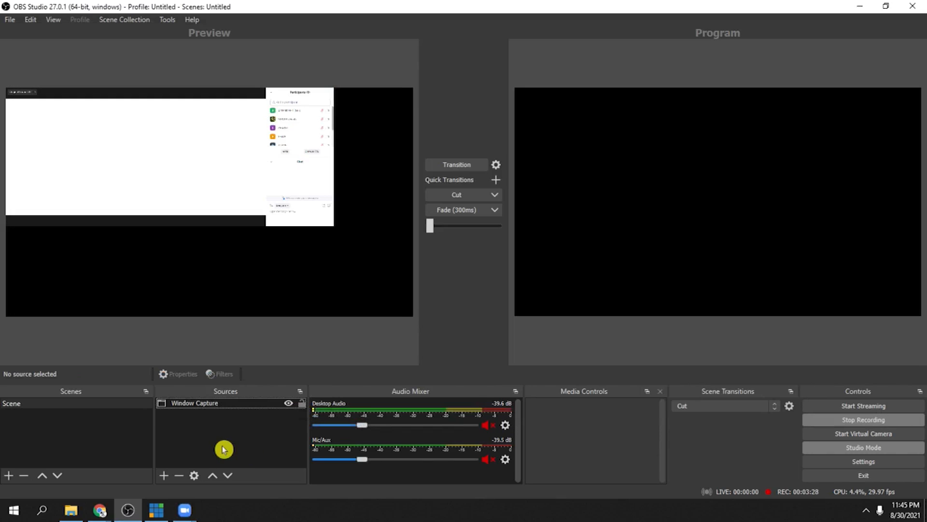
click(221, 406)
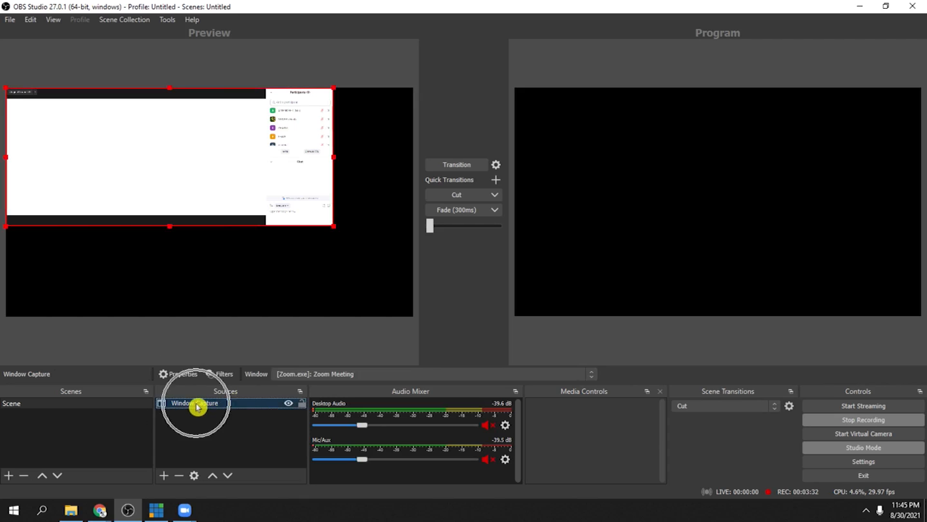
double_click(198, 406)
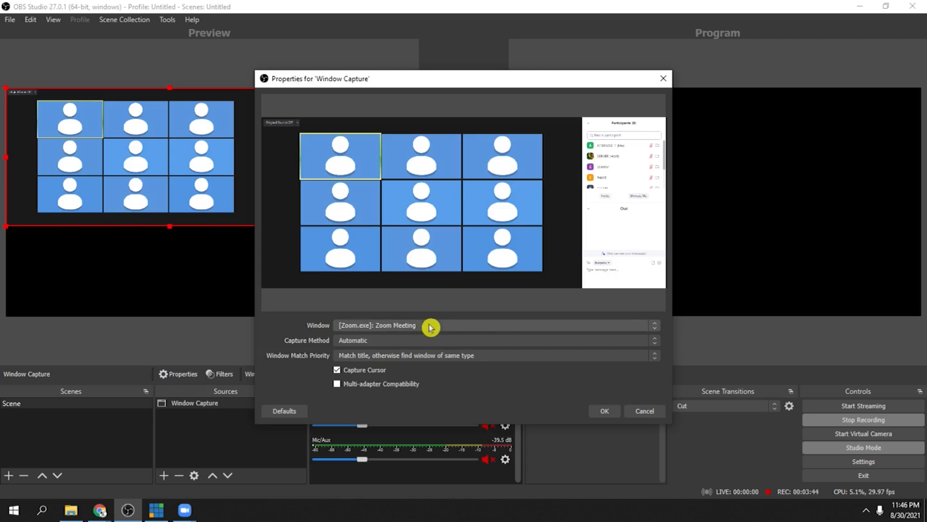
click(609, 412)
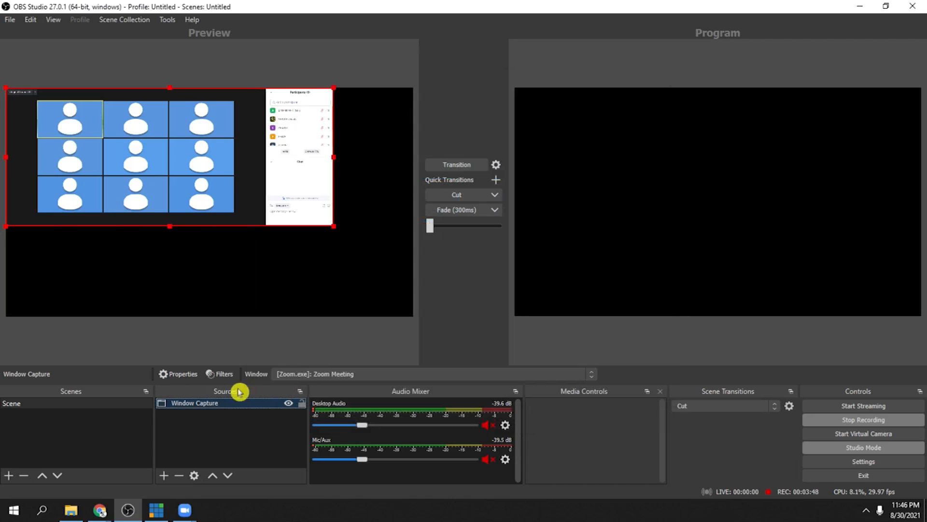
Remove the existing Window Capture source from the scene and confirm the removal
right_click(213, 406)
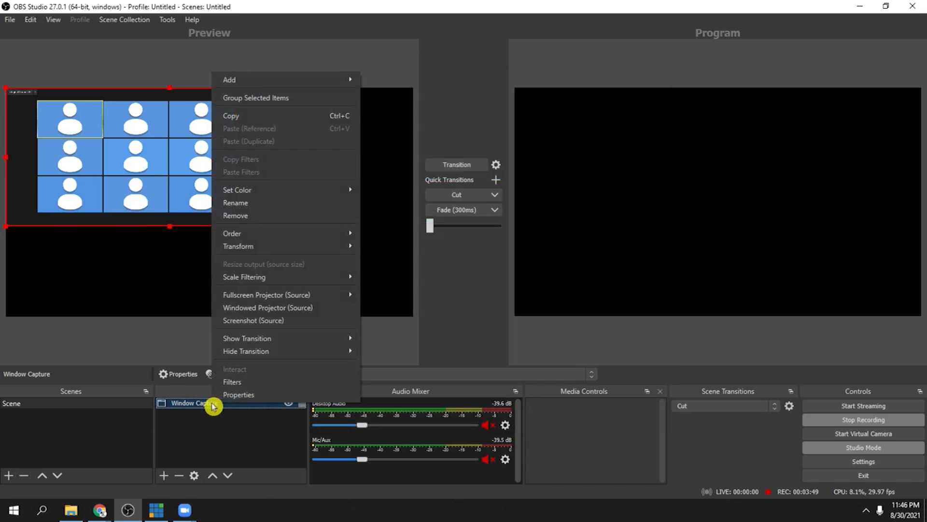
click(263, 223)
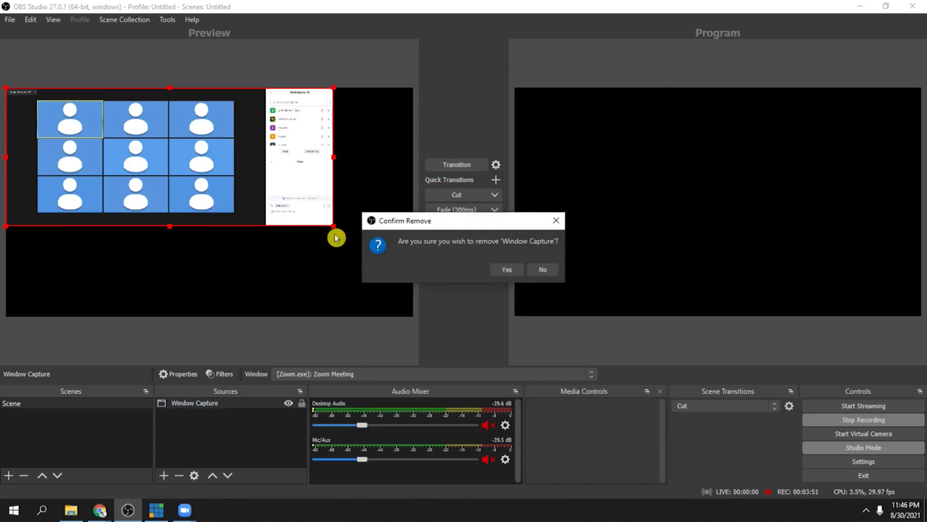
click(507, 271)
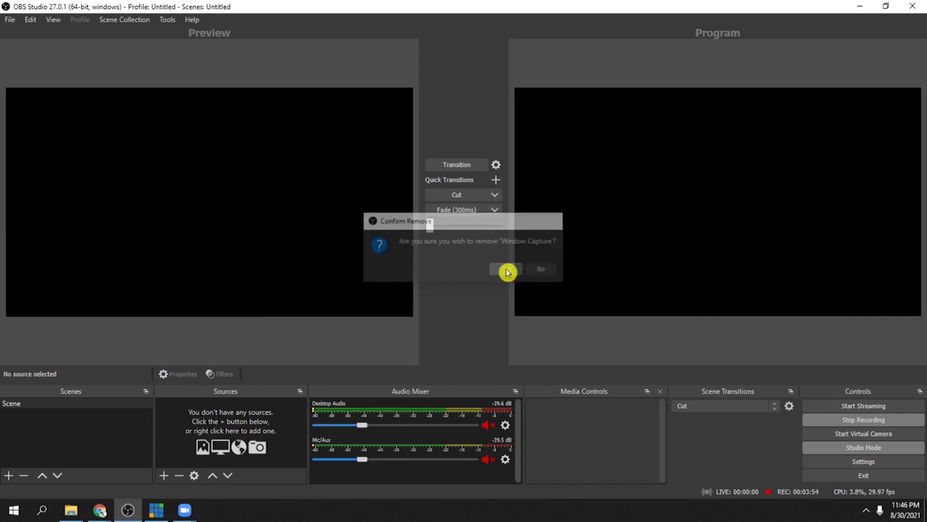
Add a new Window Capture source under its default name and choose [Zoom.exe]: Zoom Meeting as the window
click(166, 478)
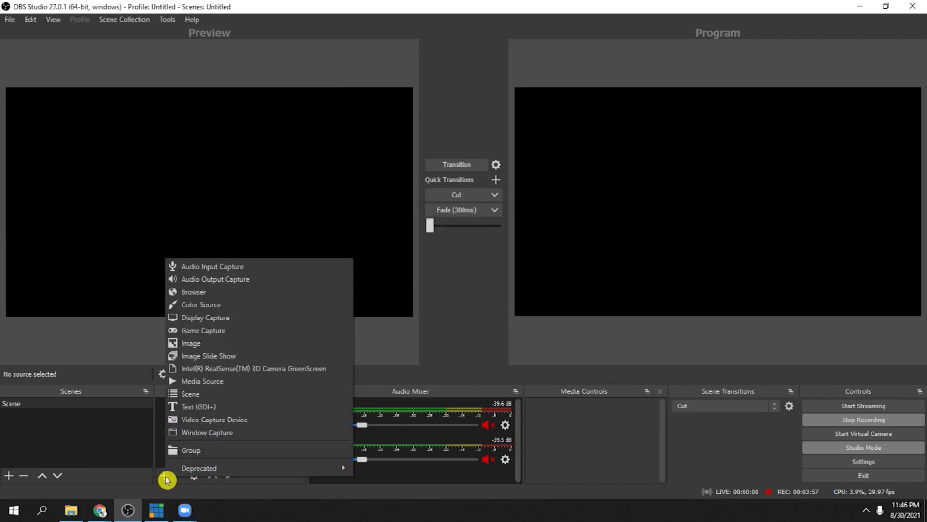
click(256, 437)
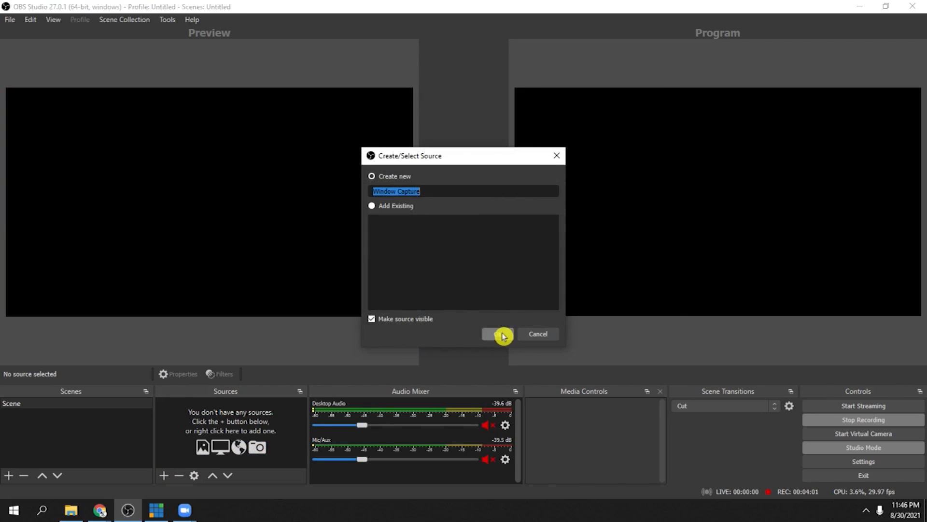
click(498, 334)
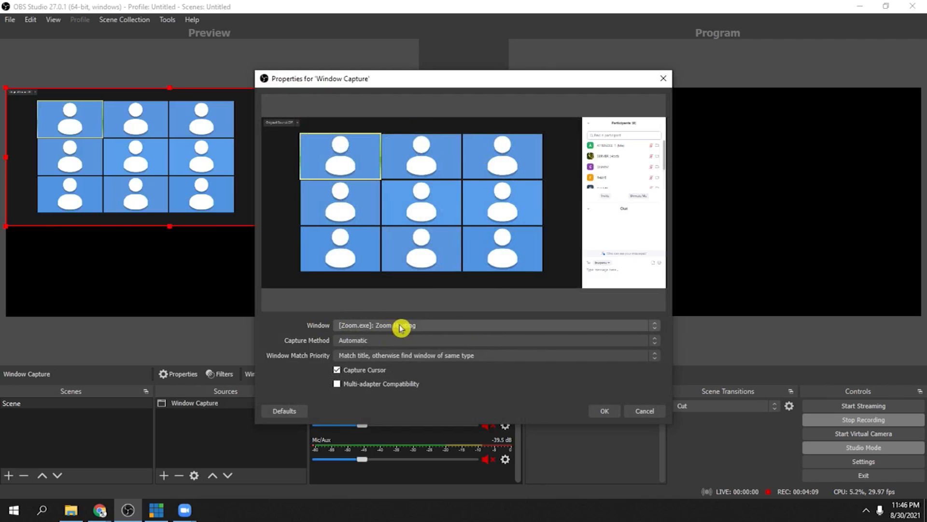
click(429, 329)
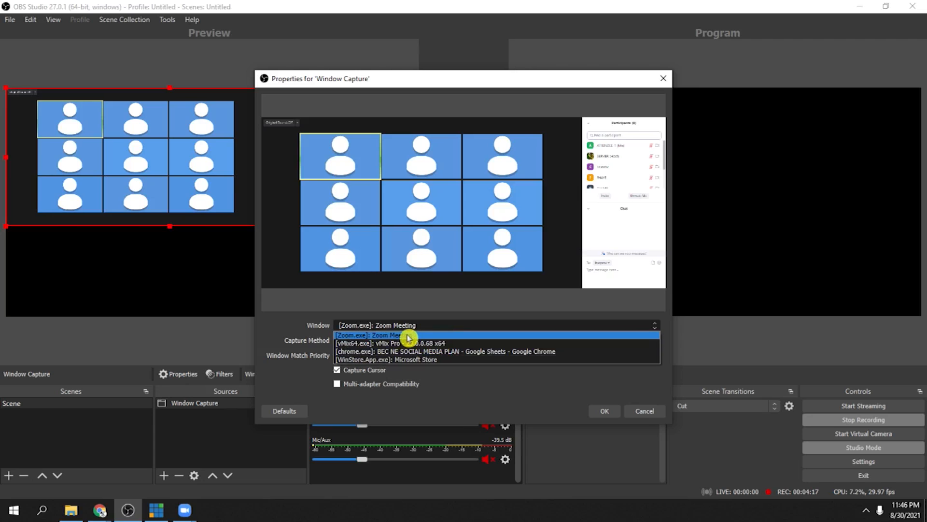
click(408, 338)
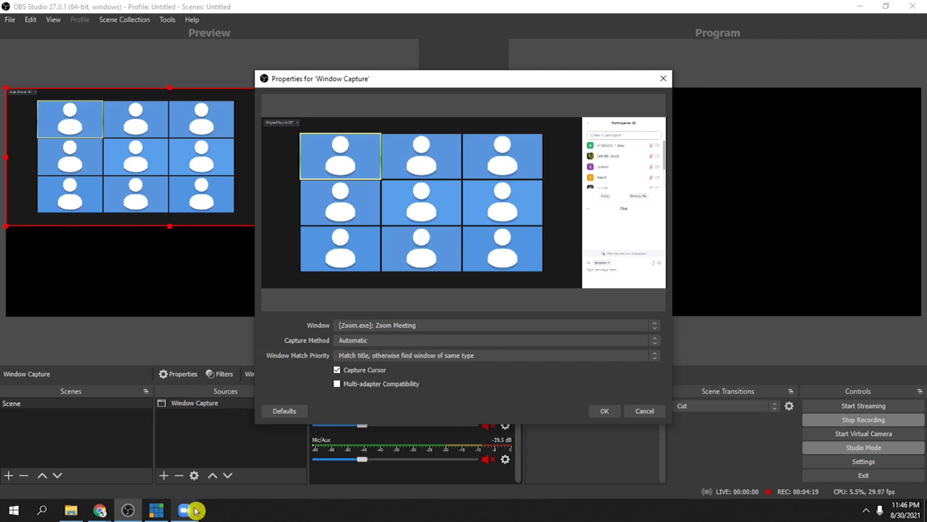
Check the Zoom meeting window, return to OBS Studio, and accept the capture properties with Capture Cursor turned off
mouse_move(184, 510)
click(237, 458)
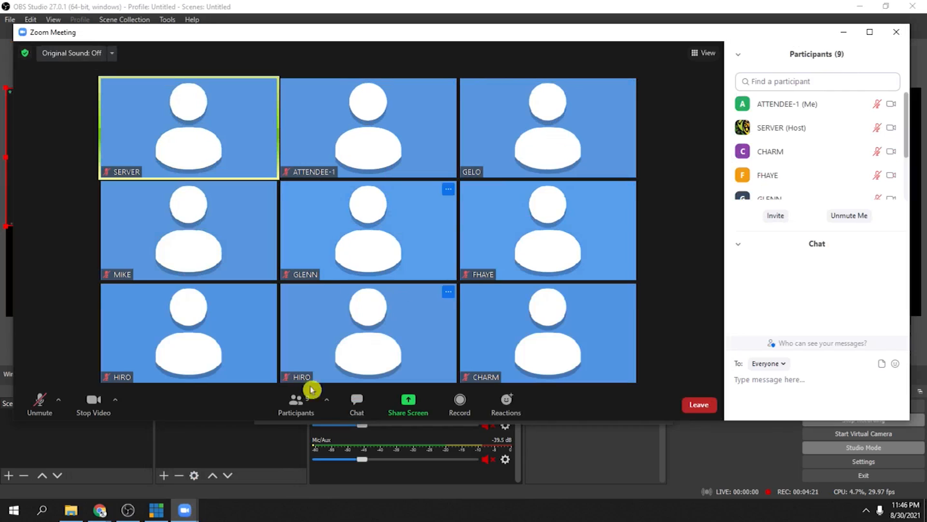
click(256, 456)
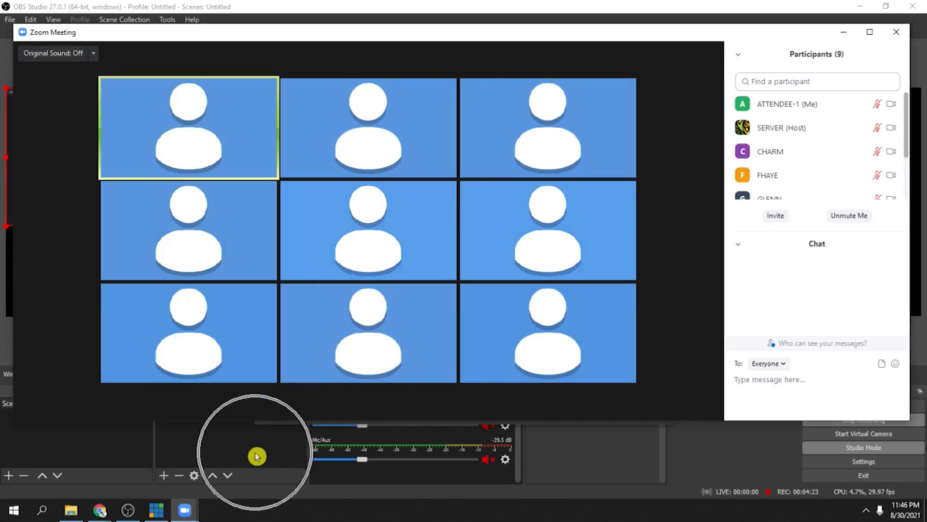
click(256, 456)
click(605, 415)
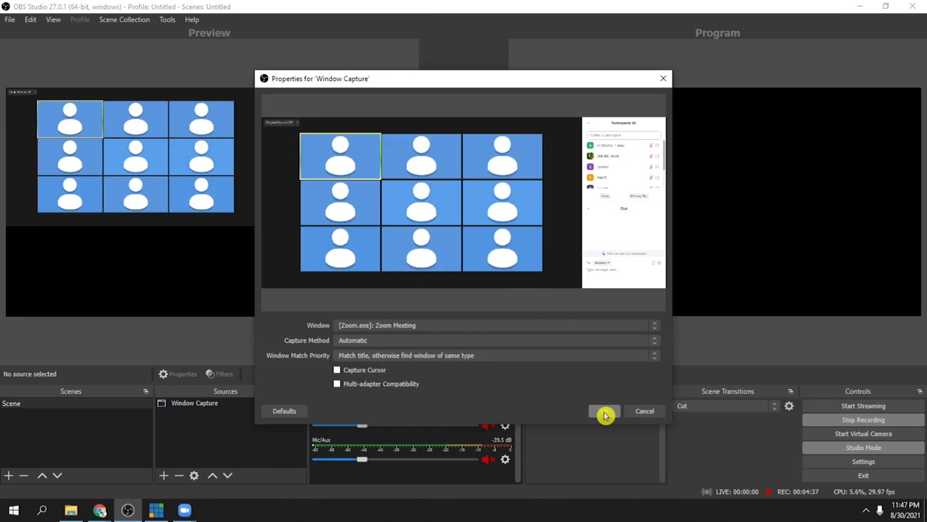
Stretch the Zoom window capture in the preview, ignoring its aspect ratio, so it fills the whole canvas
click(244, 164)
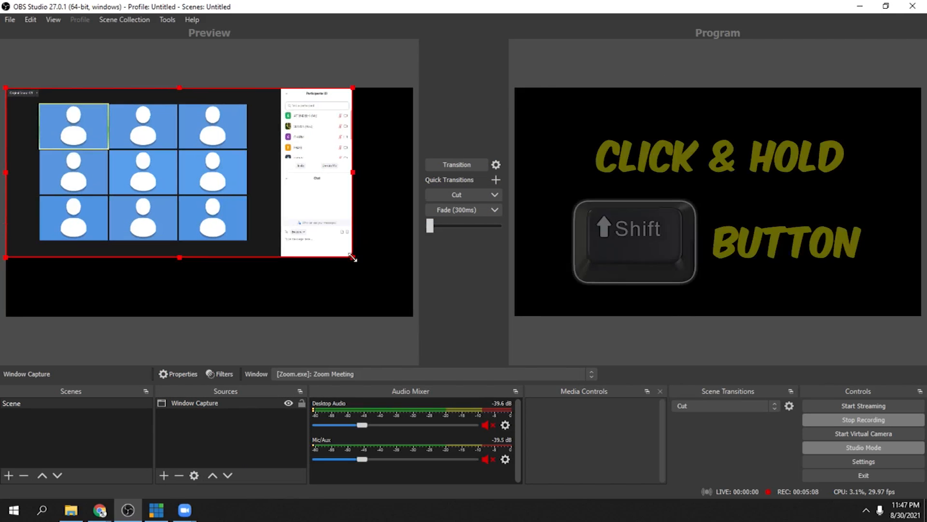
drag(354, 259, 410, 314)
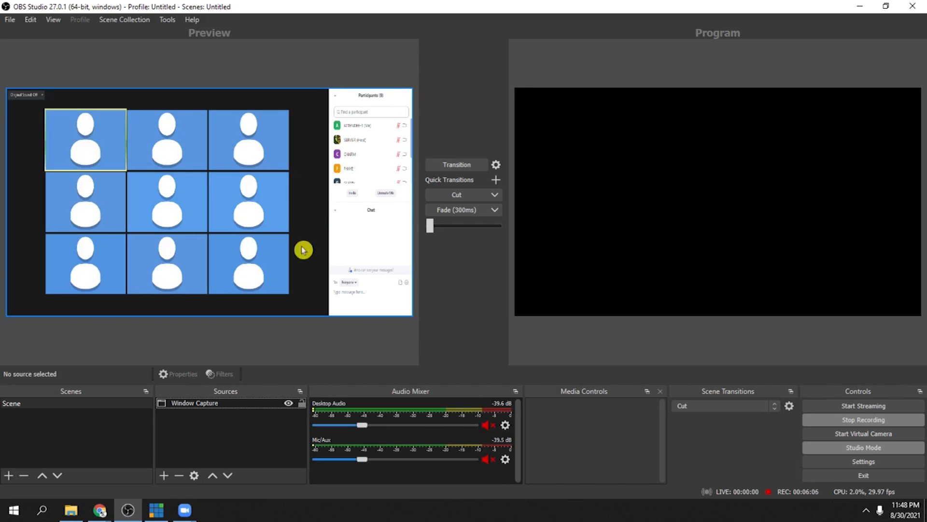
Add a Media Source that plays SUNSET.mp4 from the BG folder, with Loop turned on
click(165, 475)
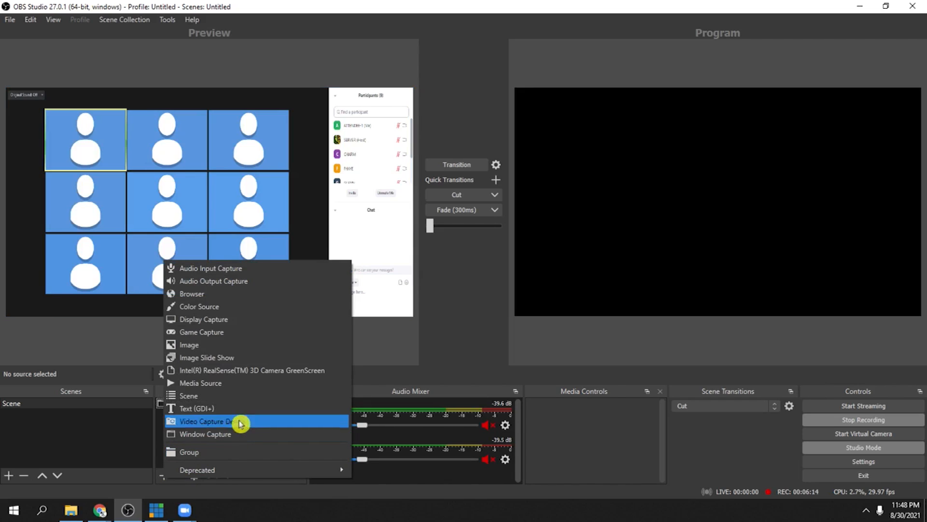
click(228, 384)
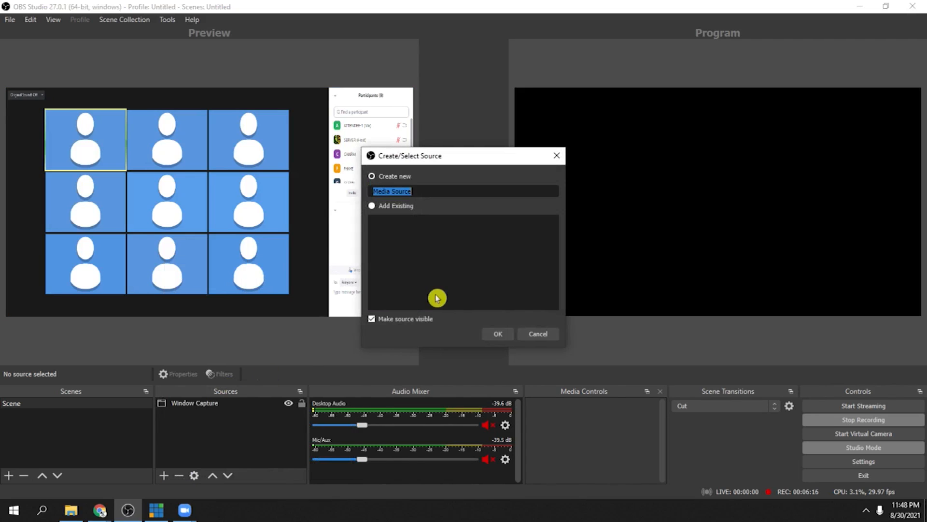
click(498, 334)
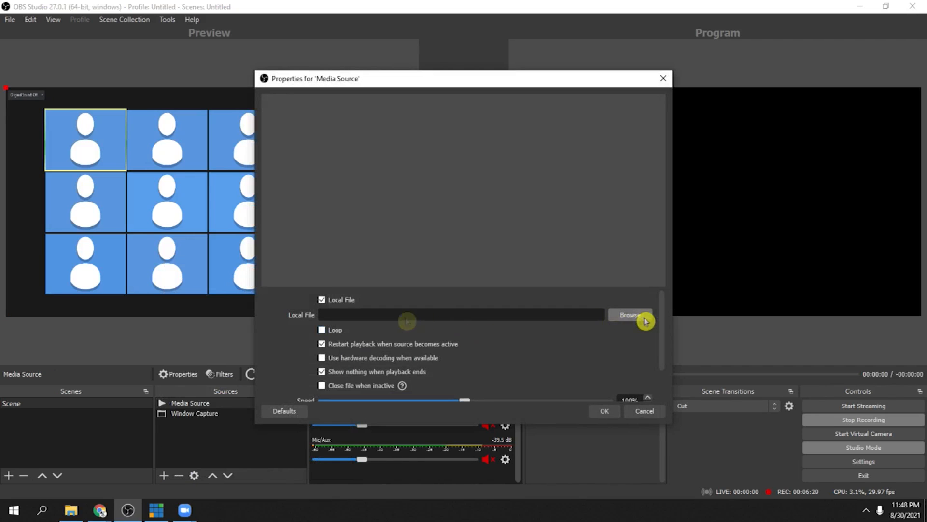
click(631, 316)
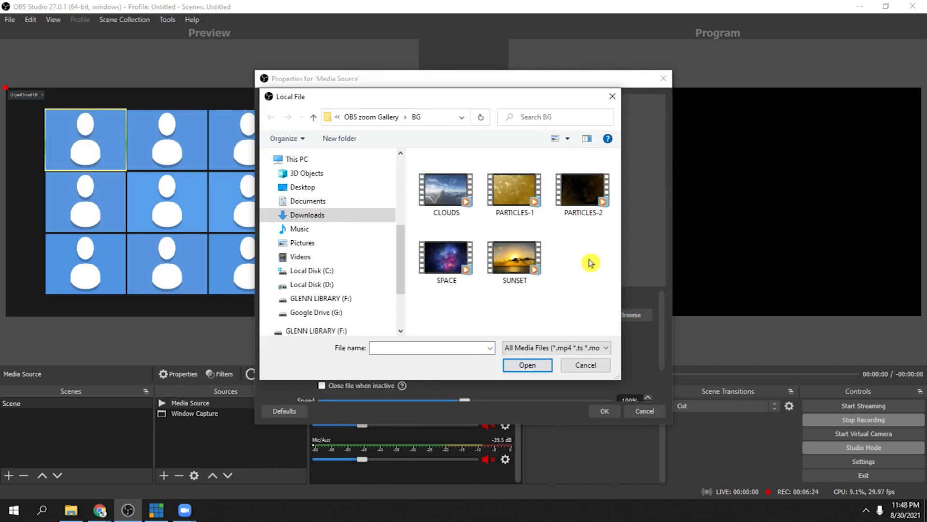
click(542, 264)
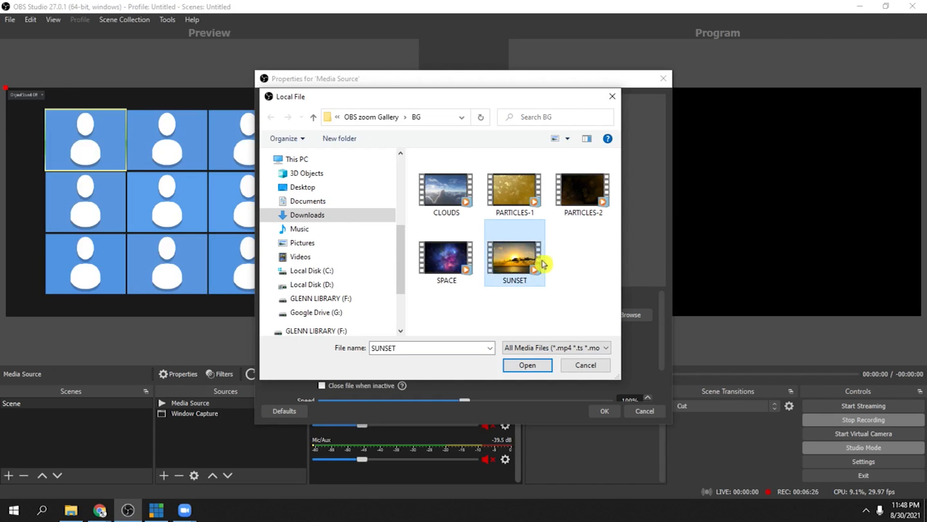
double_click(517, 260)
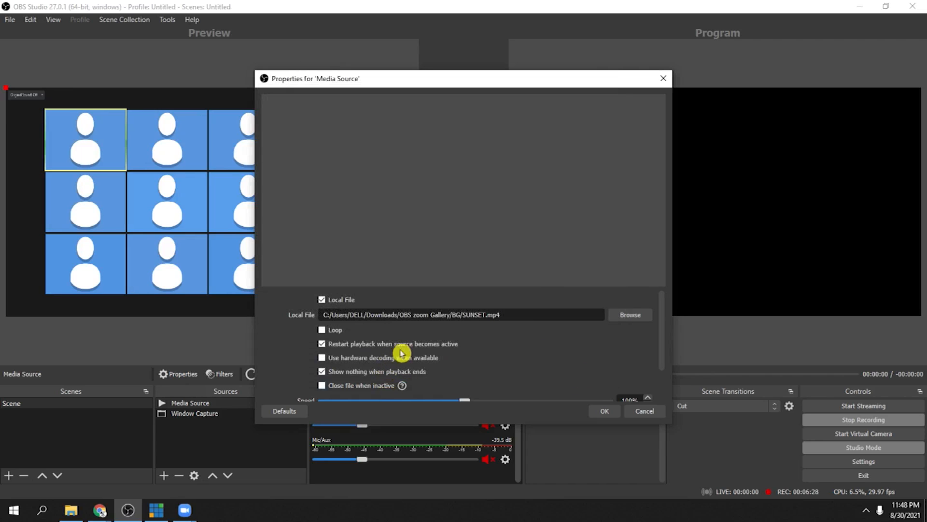
click(323, 330)
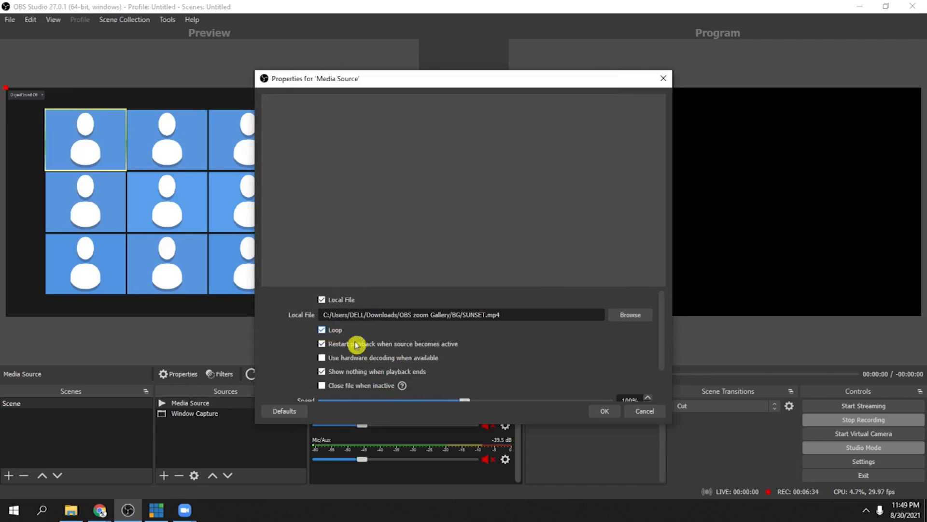
click(603, 412)
Rename the Media Source as SUNSET
click(201, 404)
click(202, 407)
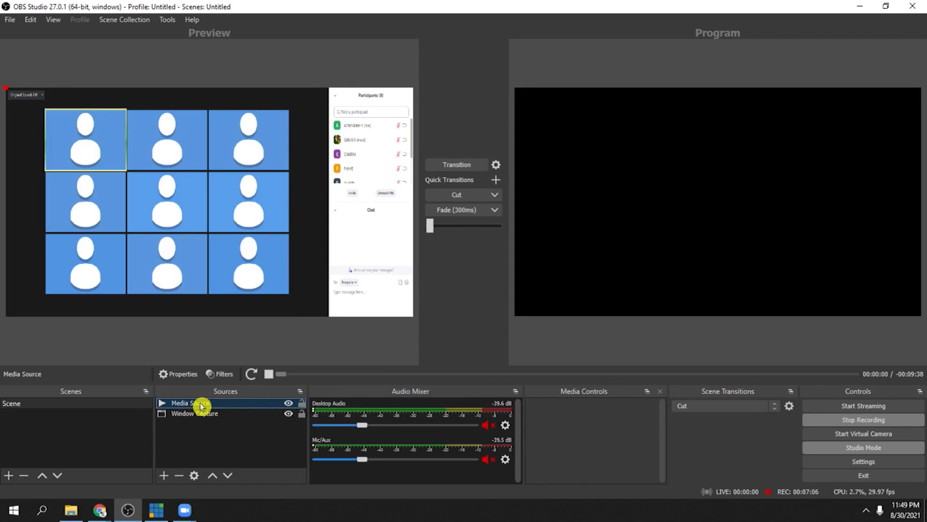
right_click(201, 406)
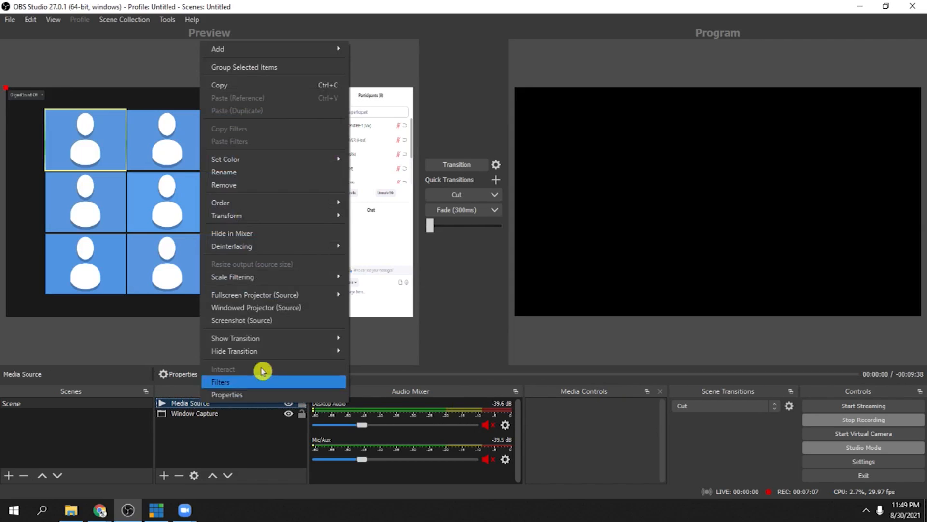
click(260, 174)
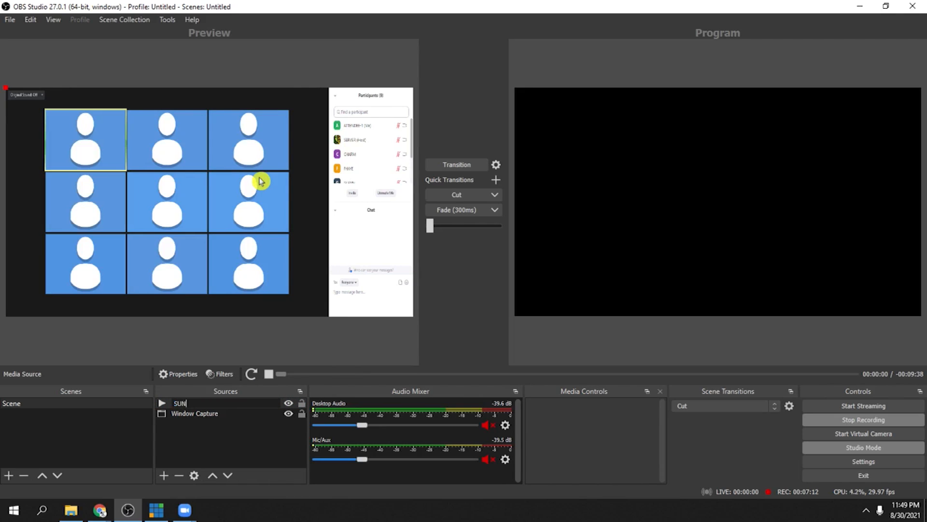
click(245, 429)
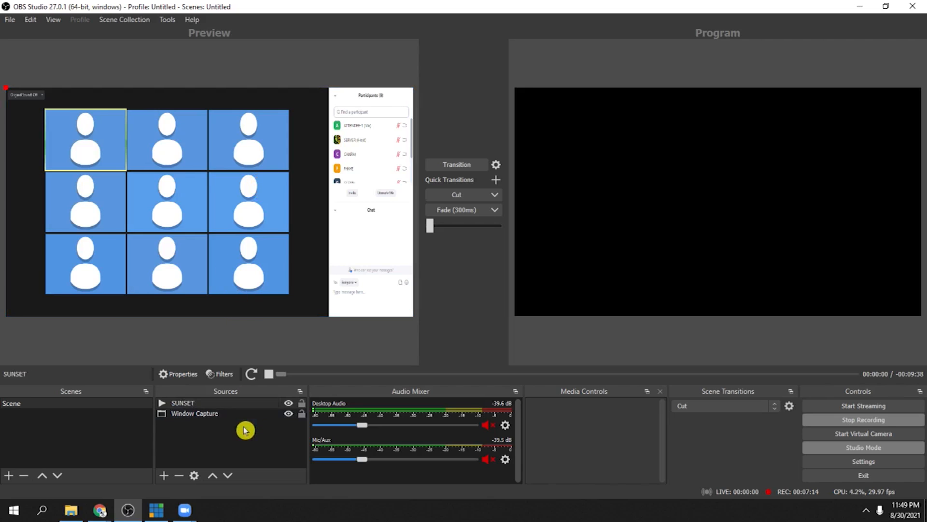
Rename the Window Capture source as ZOOM GALLERY
click(208, 419)
right_click(208, 418)
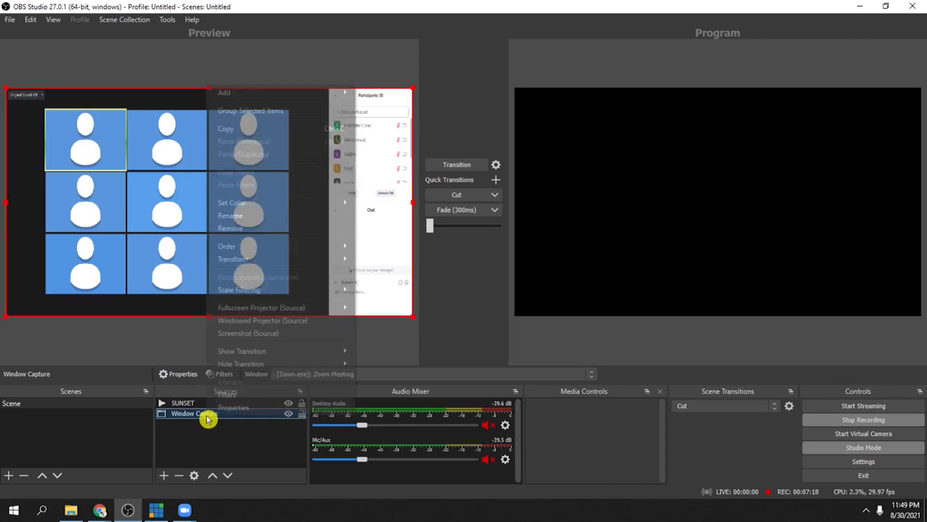
click(273, 222)
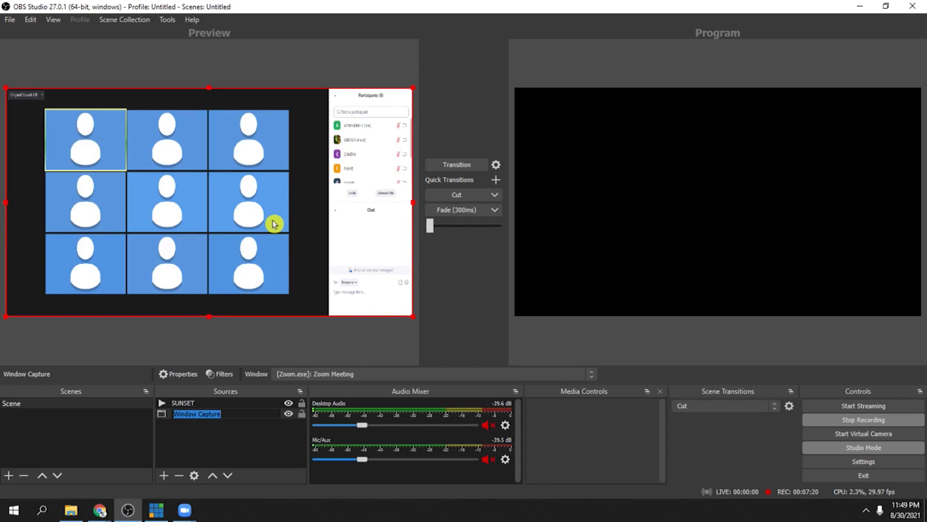
text(ZOOM GALLERY)
click(201, 447)
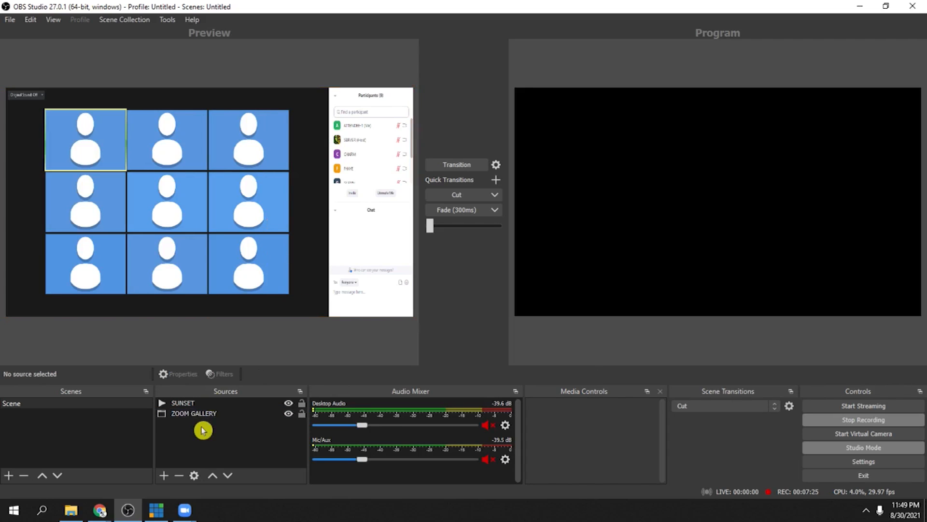
Move the SUNSET source below ZOOM GALLERY and send the preview to the program output with a Cut
click(185, 407)
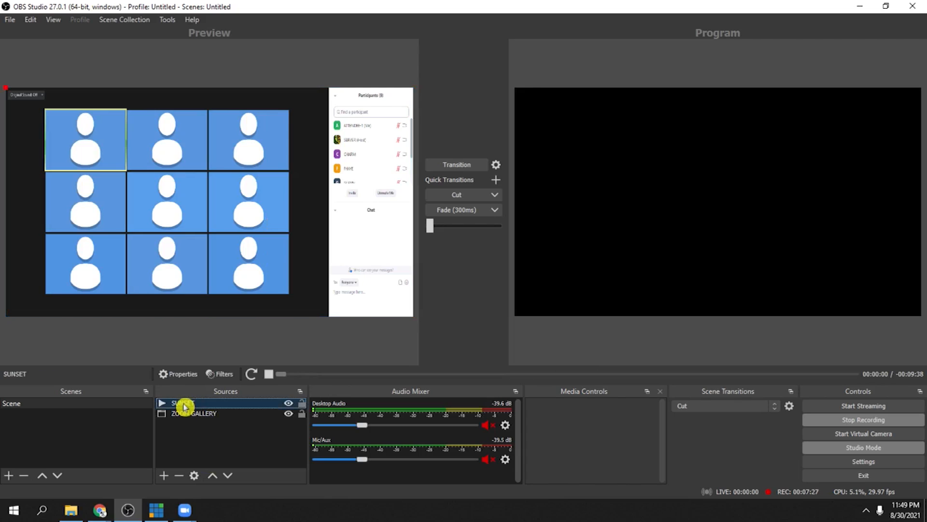
drag(185, 407, 186, 420)
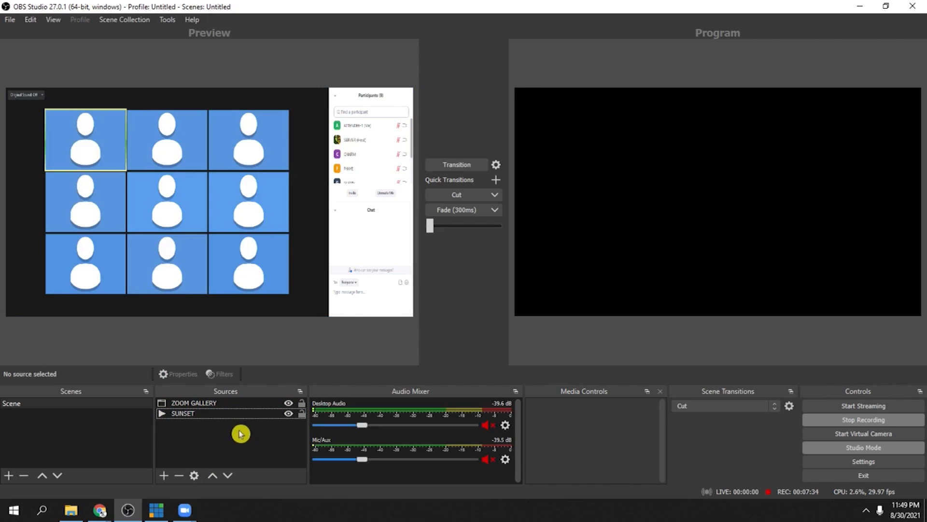
click(465, 195)
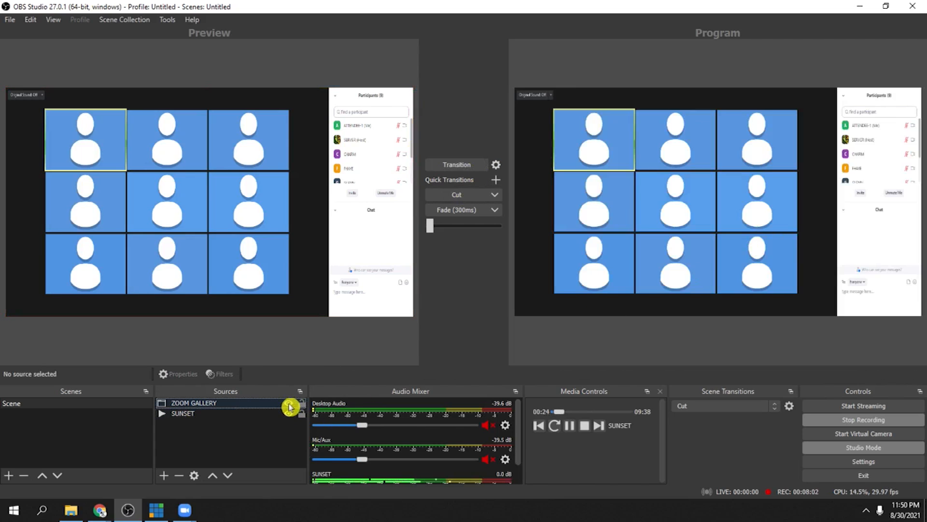
Hide and show the ZOOM GALLERY source twice to examine the SUNSET background behind it, leaving ZOOM GALLERY shown
click(289, 403)
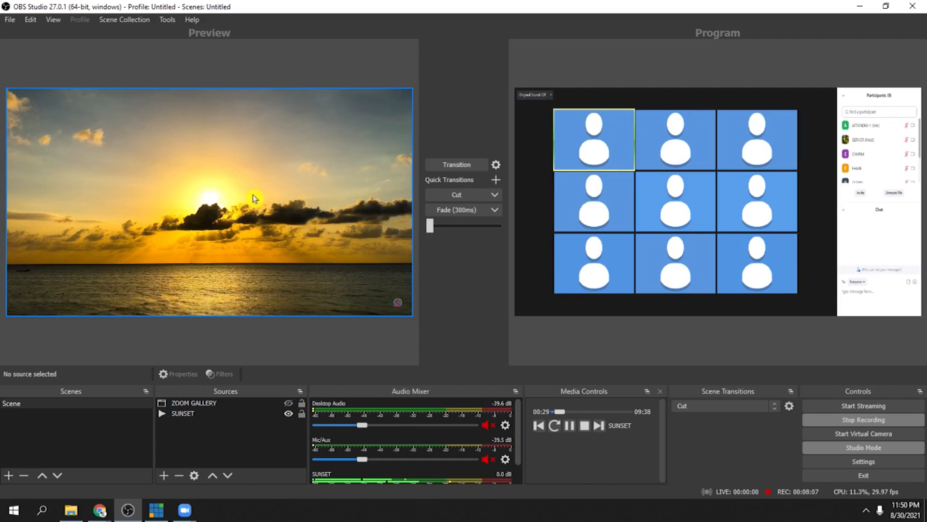
click(288, 404)
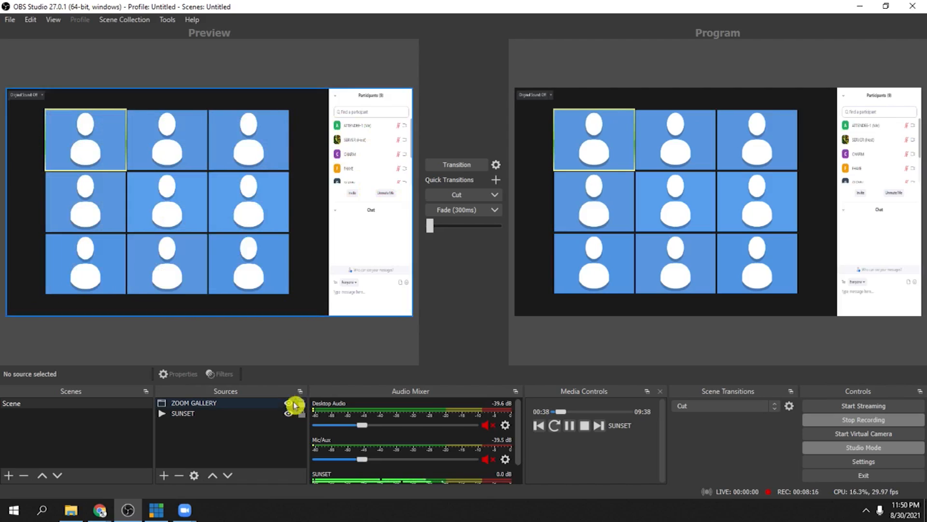
click(288, 403)
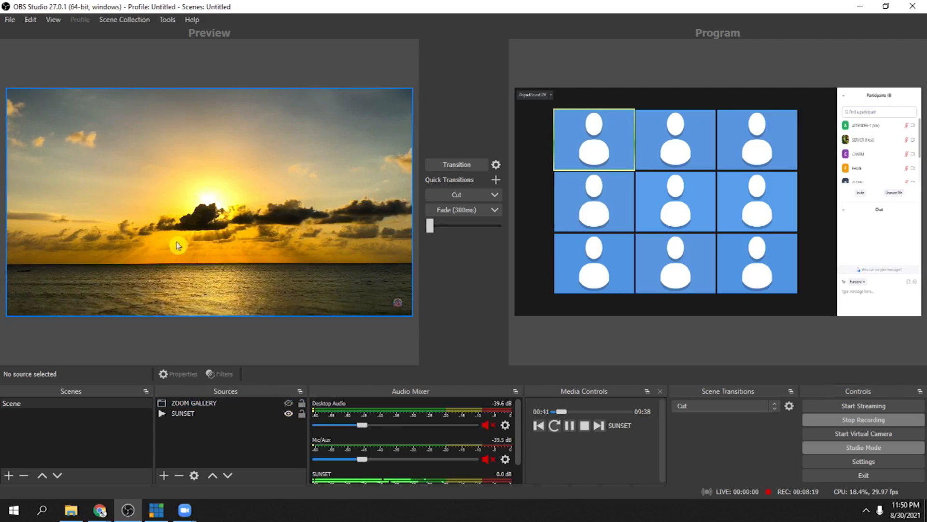
click(289, 404)
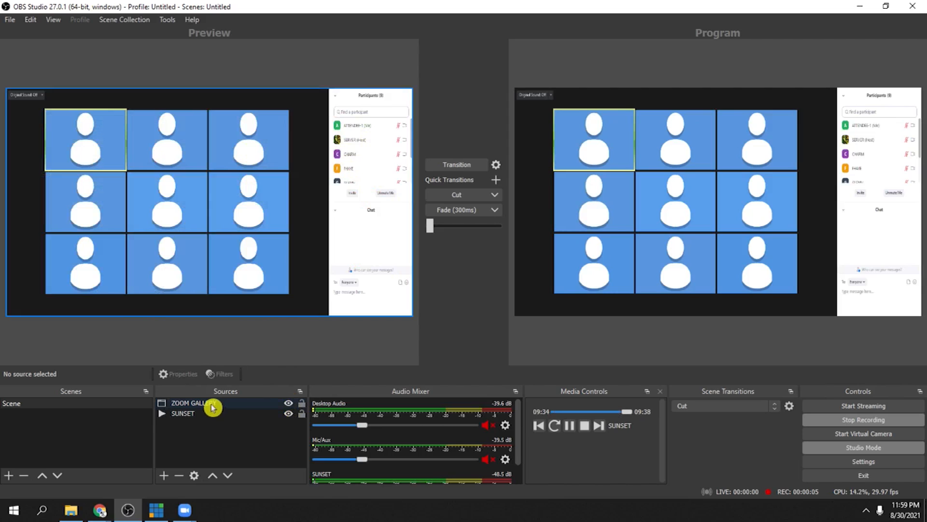
Add a Color Key filter with its default name to the ZOOM GALLERY source
click(212, 408)
right_click(221, 407)
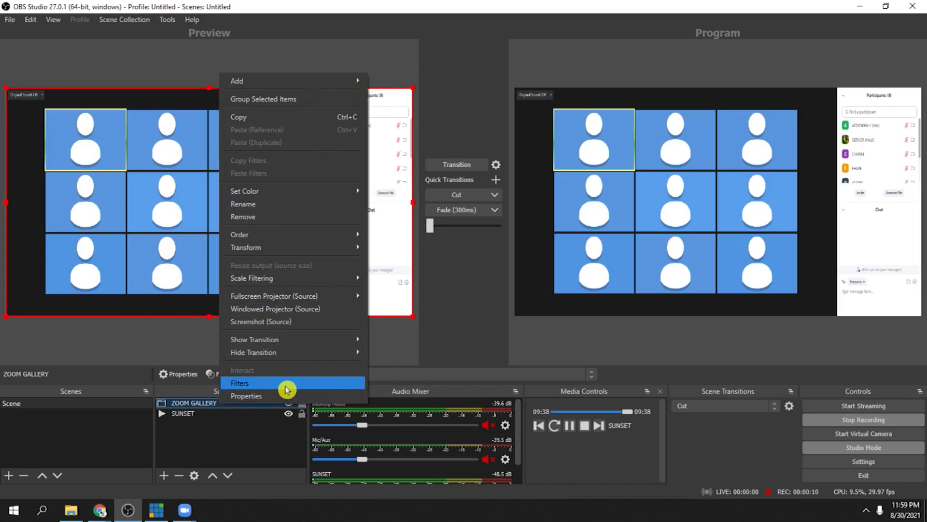
click(287, 390)
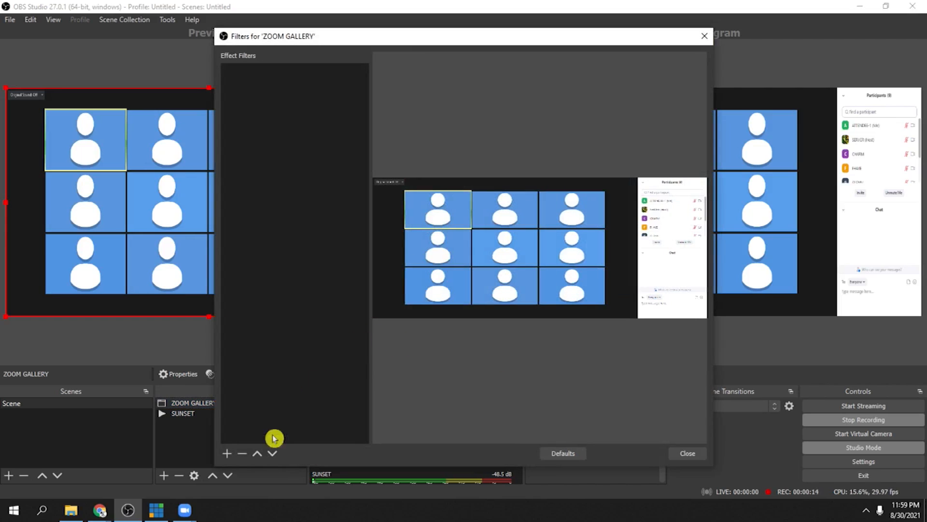
click(229, 455)
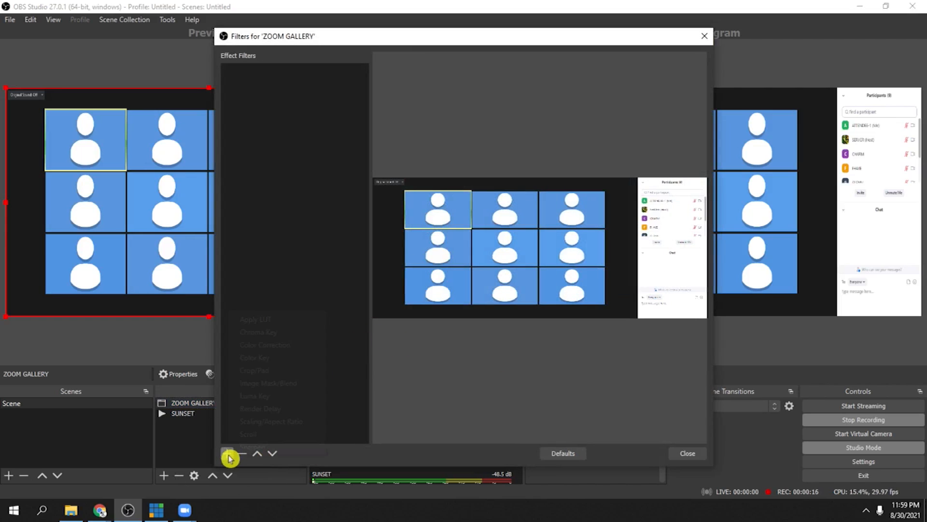
click(302, 357)
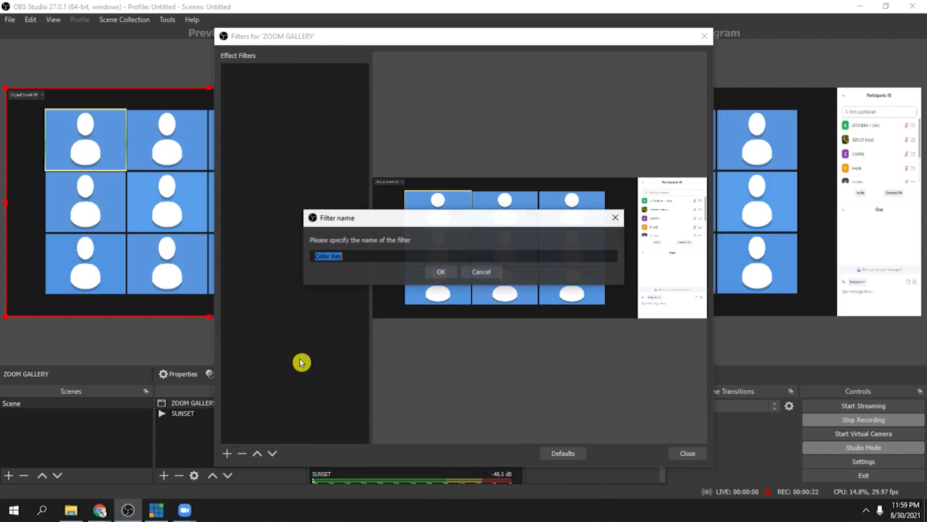
click(440, 273)
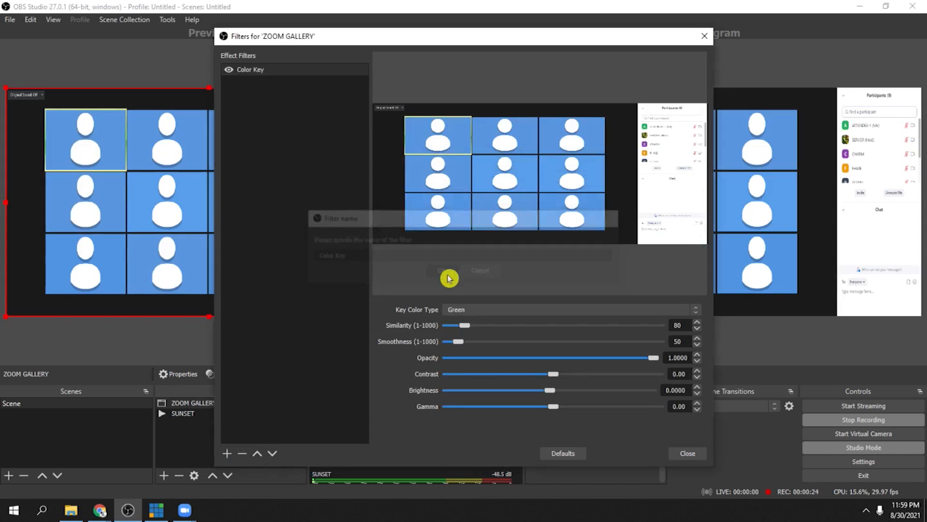
Set the Color Key filter to a custom key color, sampling the Zoom window's dark background #1a1a1a from the screen
click(505, 313)
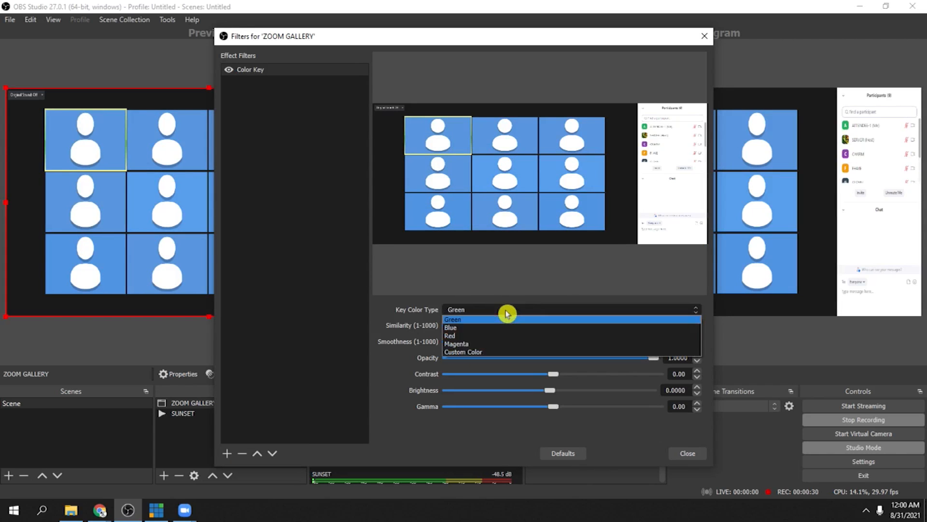
click(511, 355)
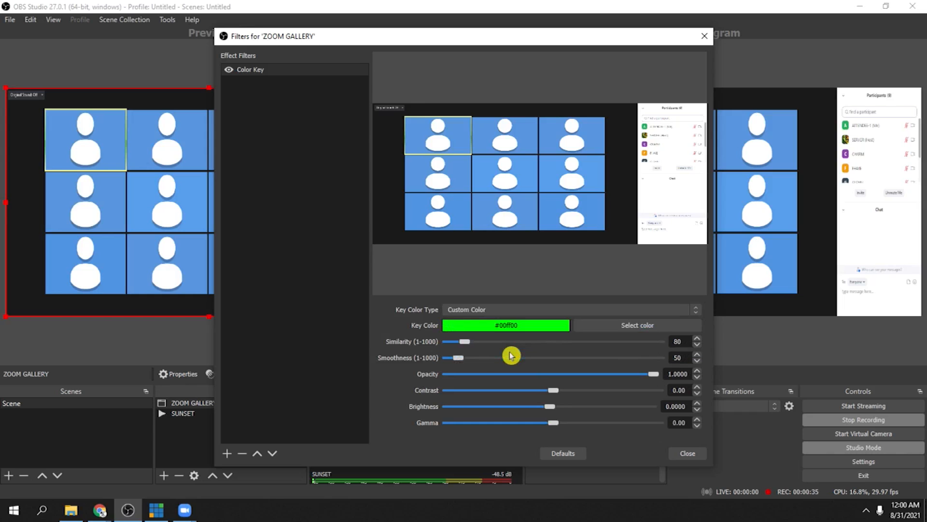
click(662, 331)
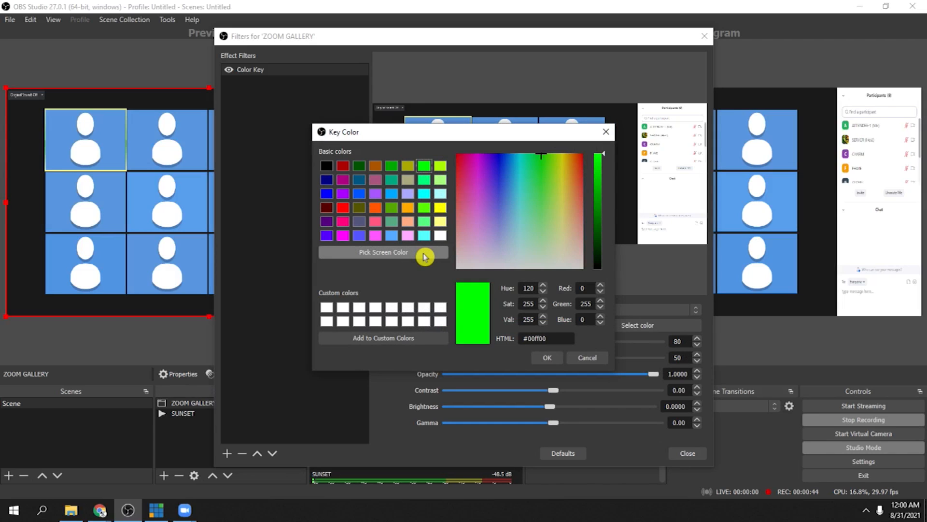
click(424, 255)
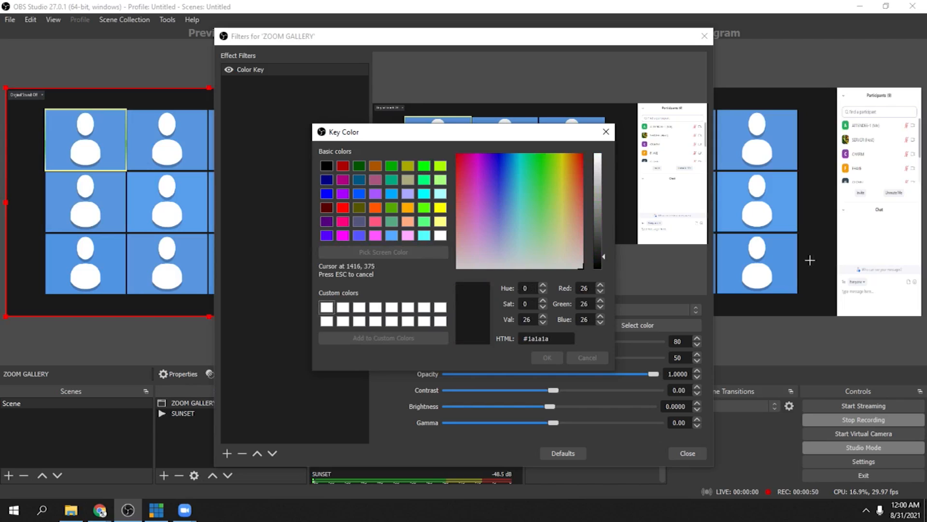
click(819, 216)
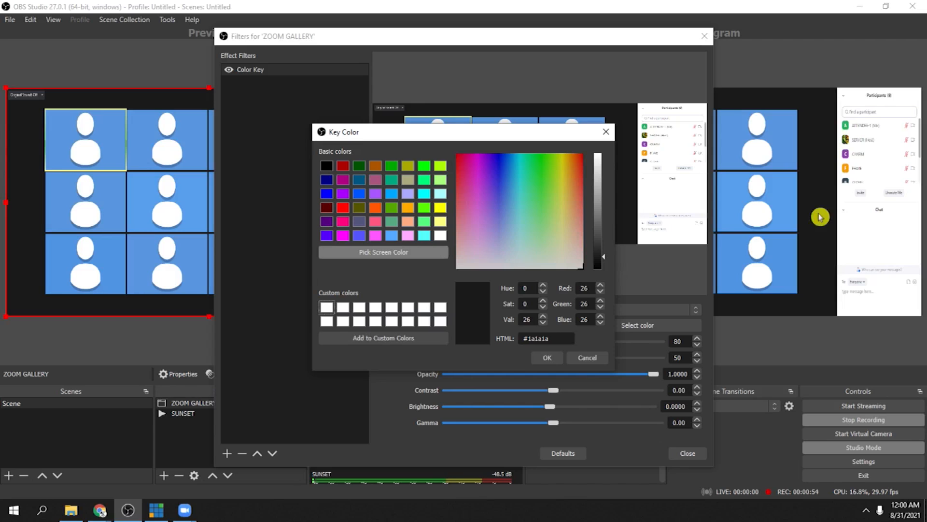
click(552, 360)
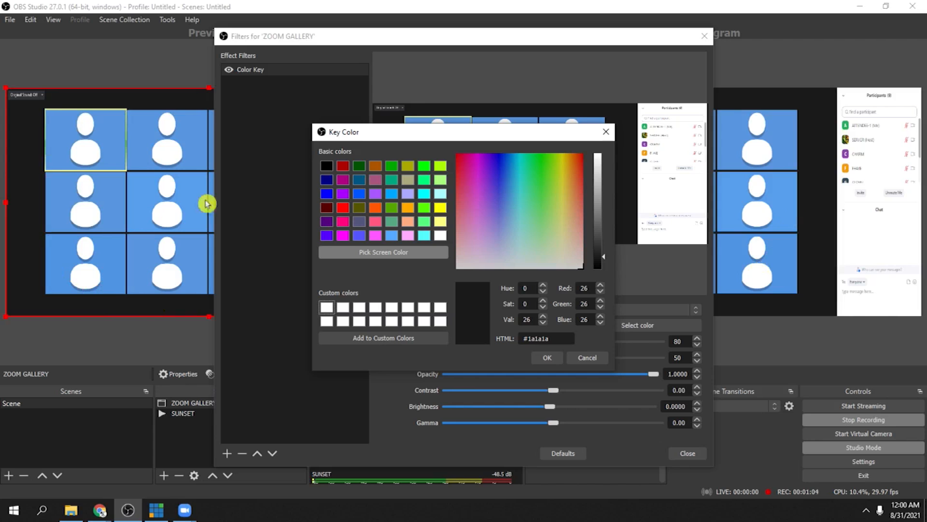
click(547, 360)
Move the filters window aside to uncover the preview and set the Color Key similarity to 110
drag(372, 42, 490, 38)
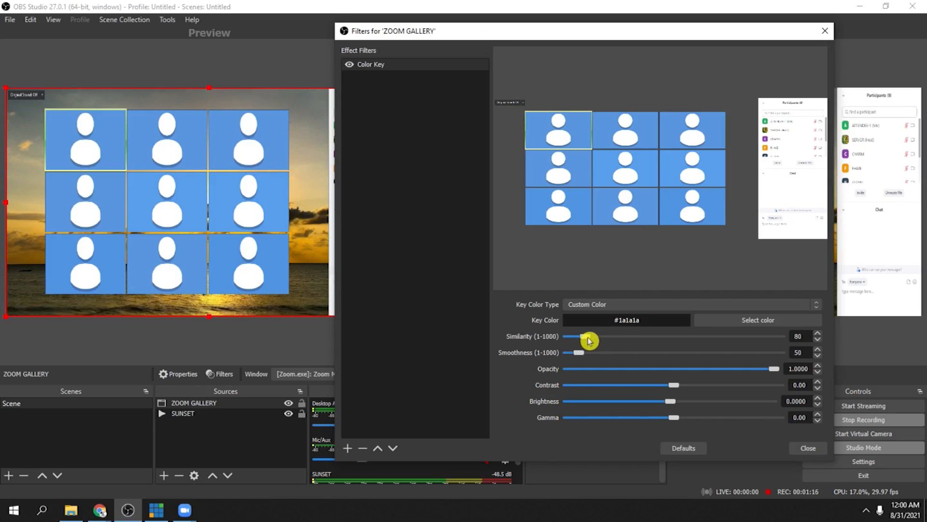
mouse_move(588, 341)
mouse_down()
mouse_move(785, 342)
mouse_move(595, 343)
mouse_up()
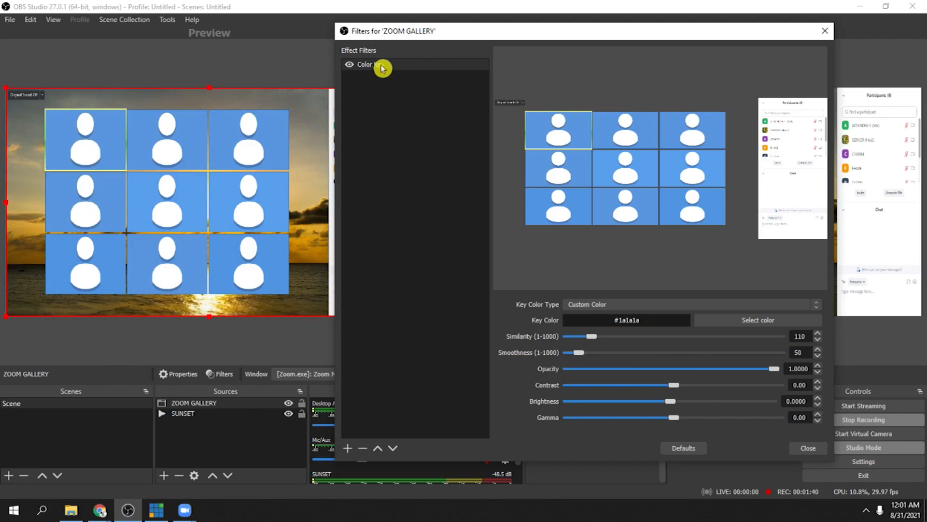
Disable the Color Key filter and add a Luma Key filter with Luma Min Smooth at 0.0650
click(350, 67)
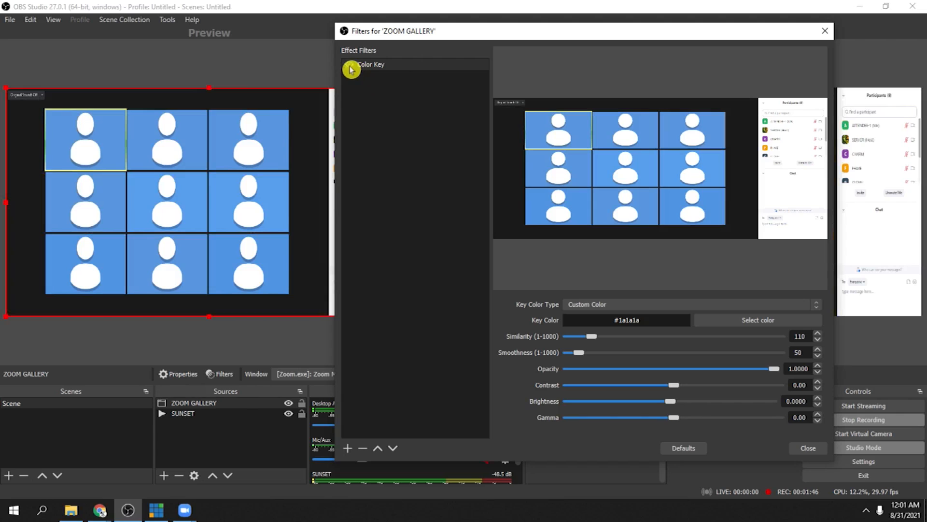
click(347, 448)
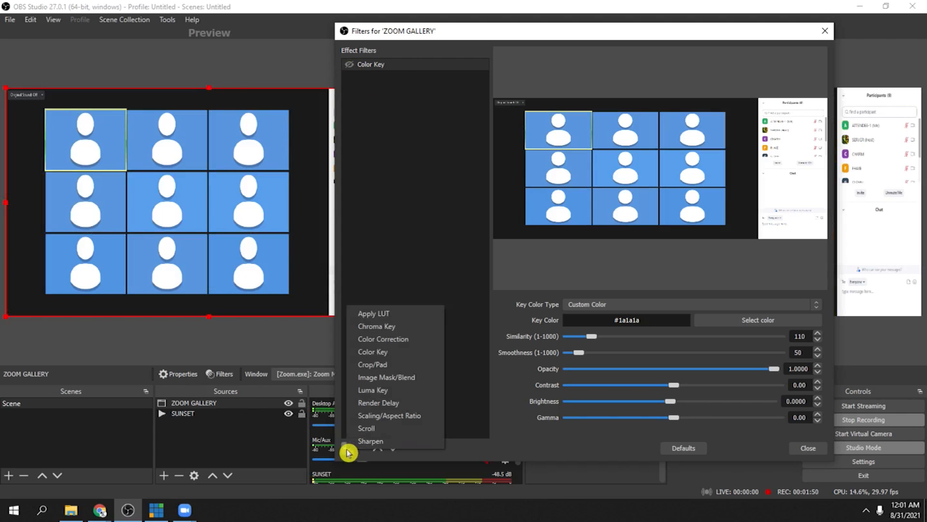
click(409, 390)
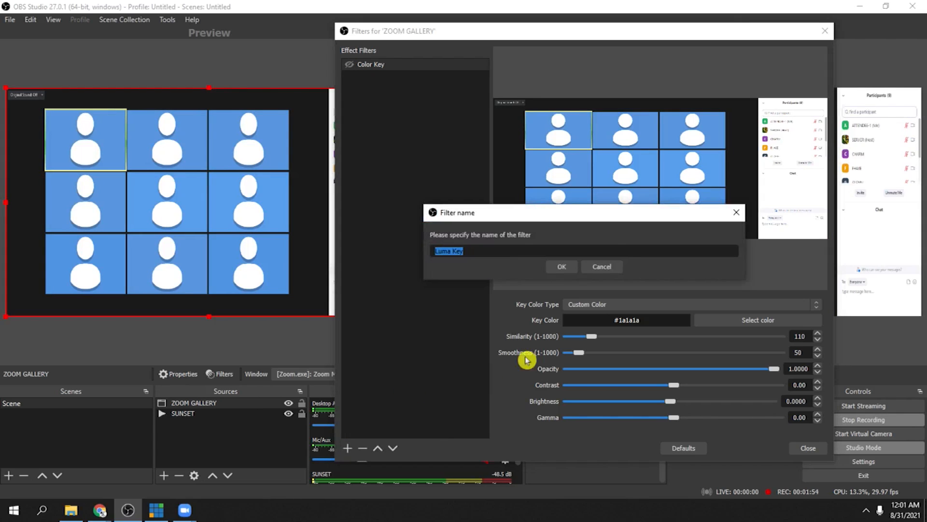
click(563, 268)
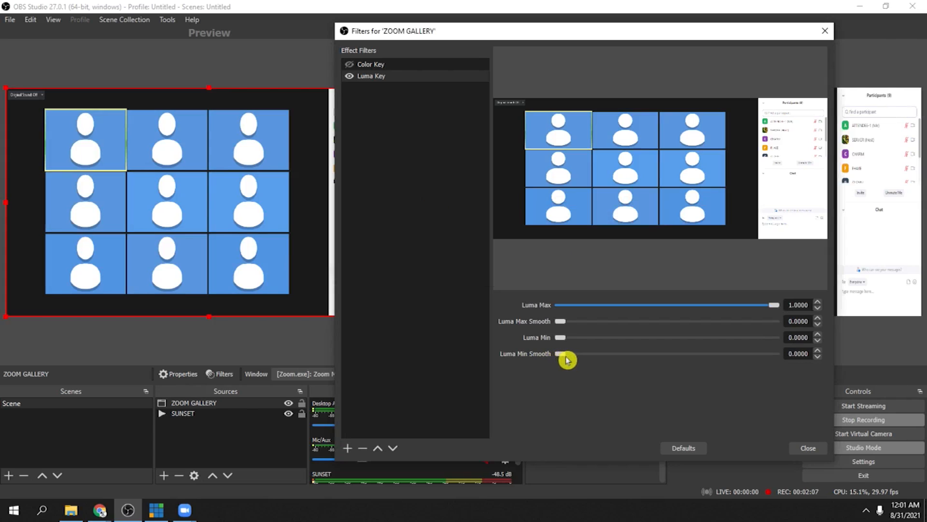
mouse_move(563, 358)
mouse_down()
mouse_move(586, 356)
mouse_move(559, 363)
mouse_move(575, 363)
mouse_up()
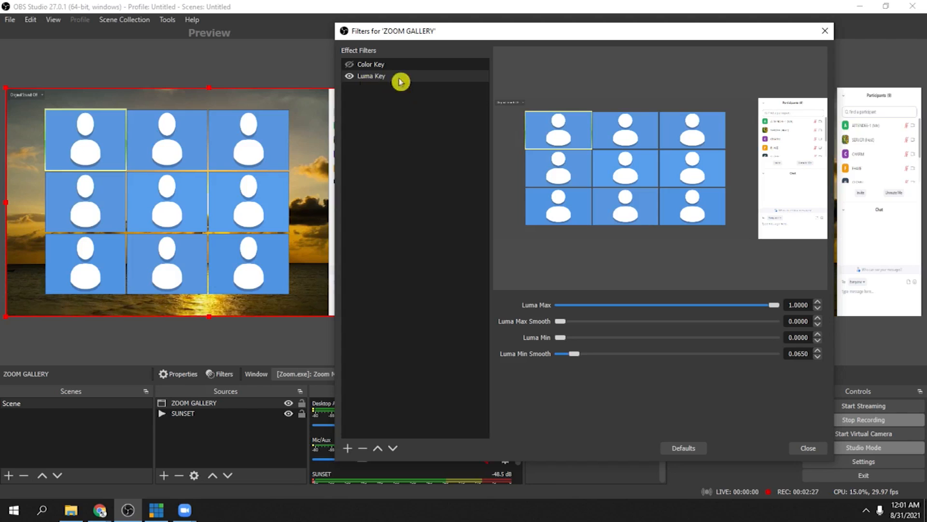
Re-enable the Color Key filter, remove the Luma Key filter from ZOOM GALLERY, and close the filters window
click(350, 76)
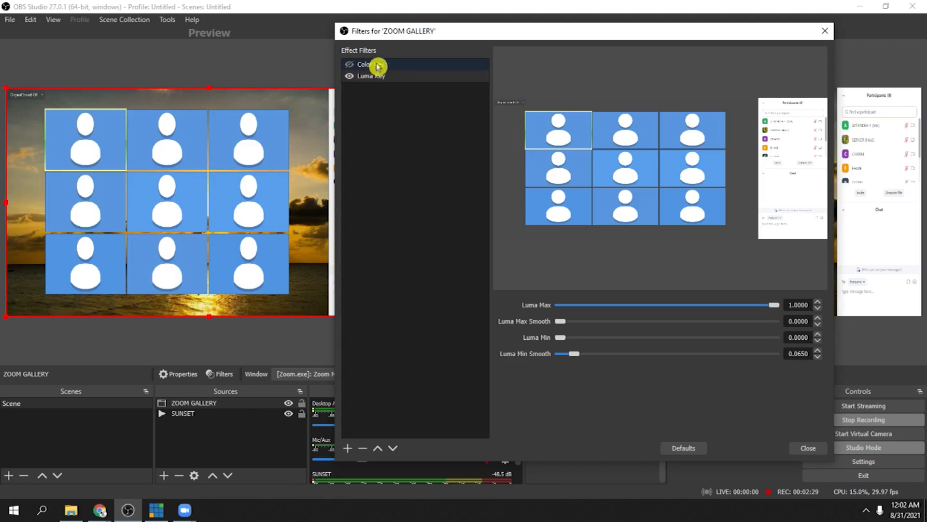
click(350, 78)
click(350, 65)
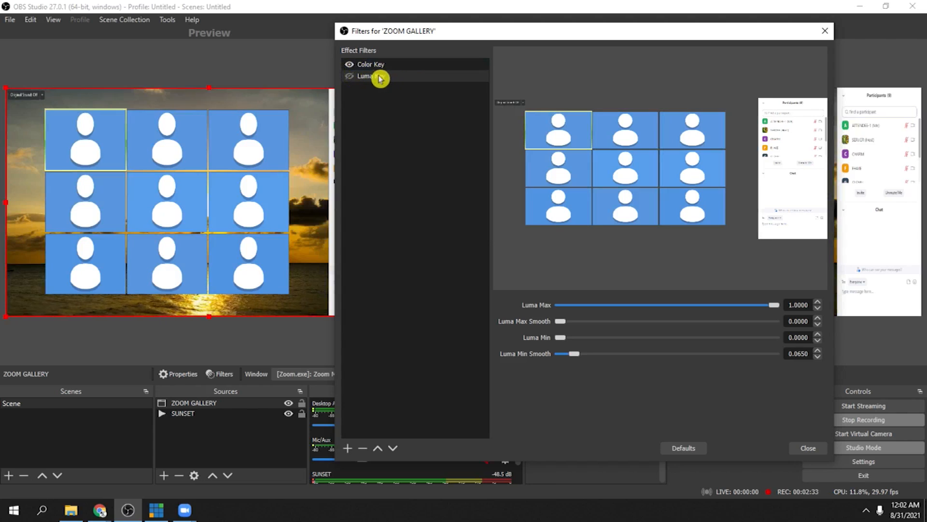
right_click(380, 79)
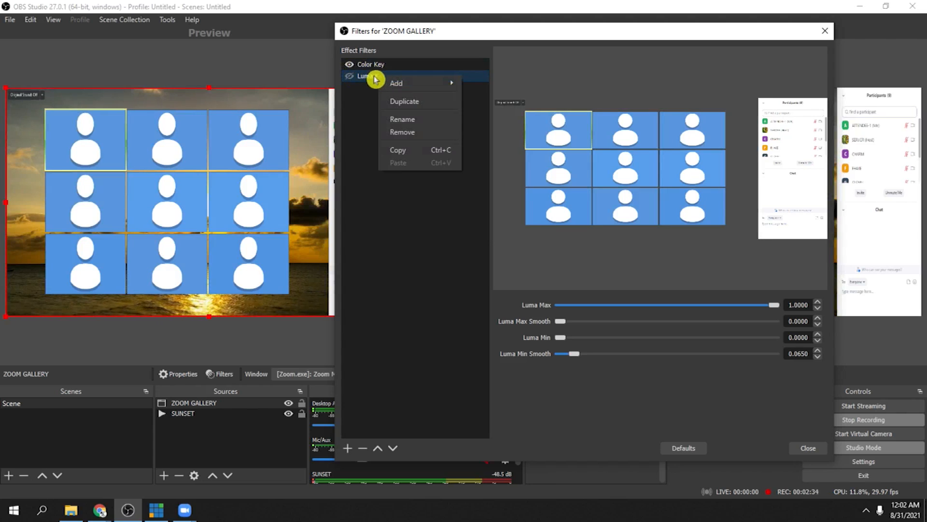
click(401, 133)
click(612, 264)
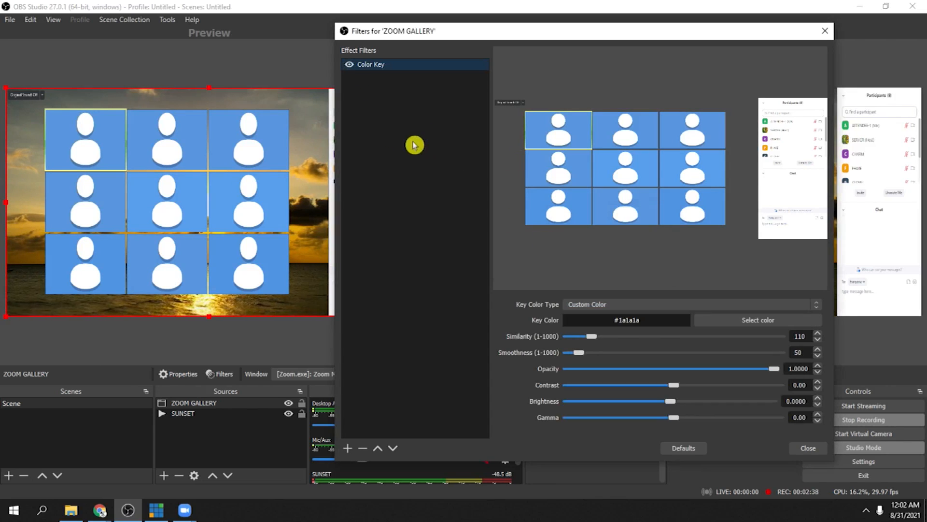
click(808, 448)
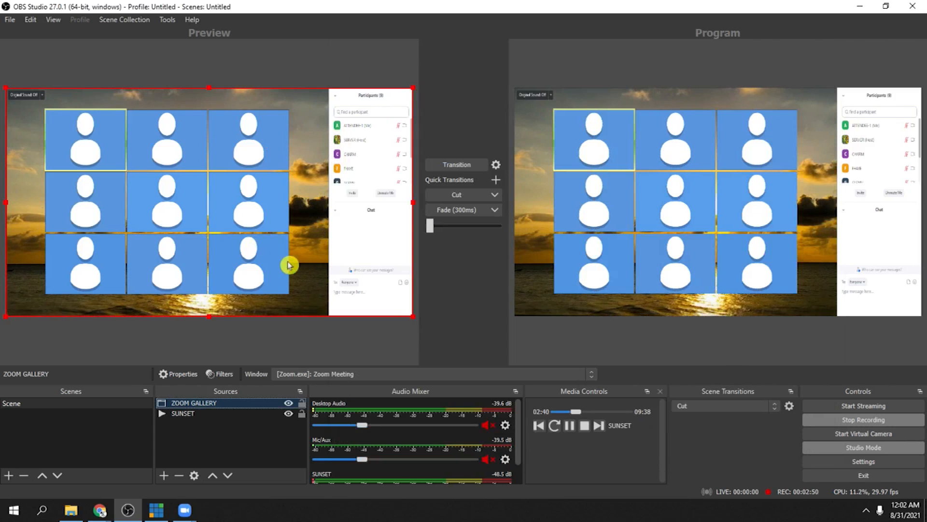
Crop ZOOM GALLERY on all sides around the participant tiles, cutting off the participants and chat panels, and move it toward the canvas centre
click(306, 285)
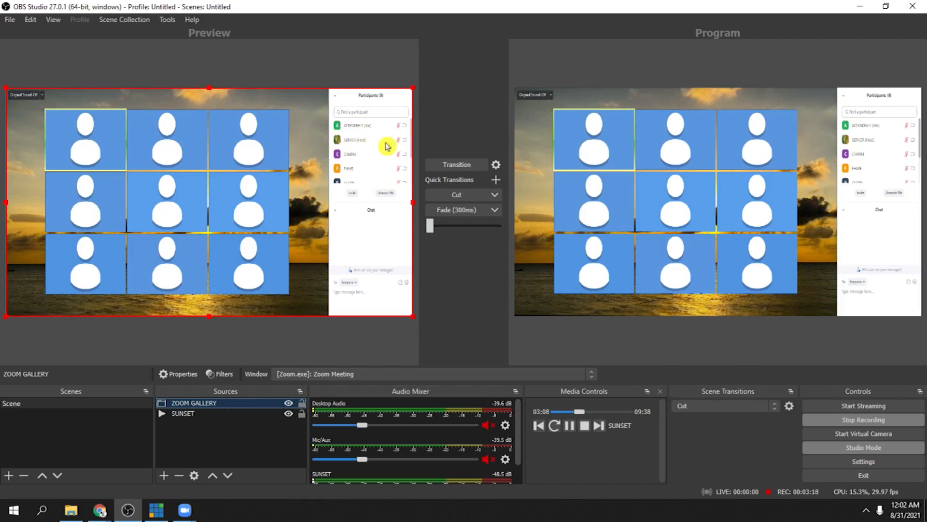
click(378, 255)
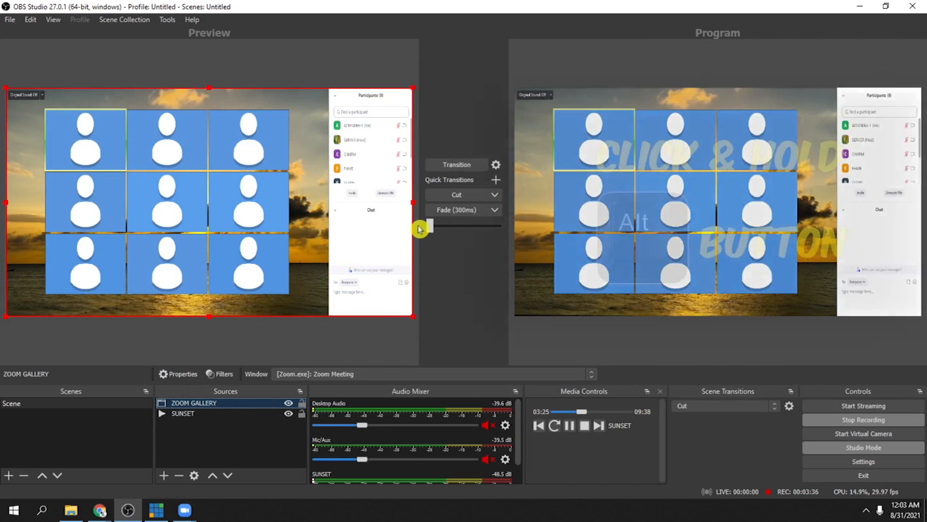
key(alt)
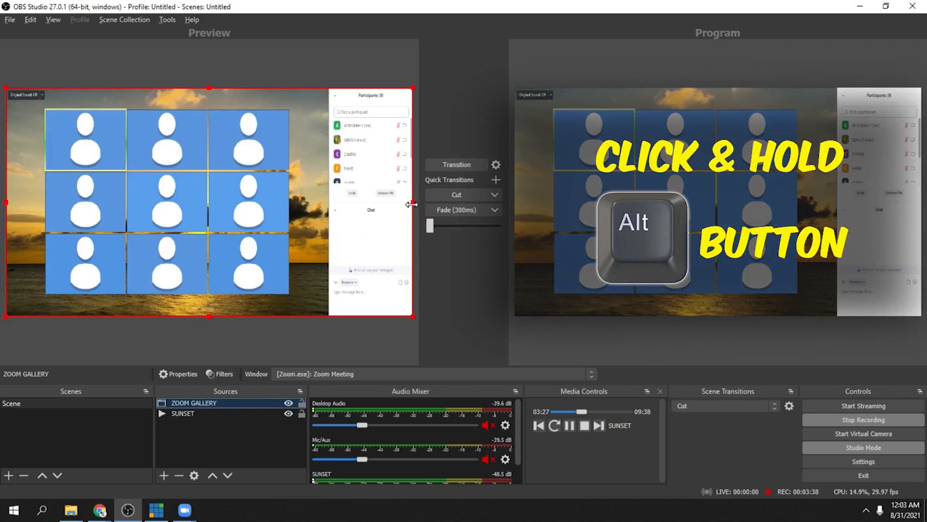
drag(411, 204, 300, 224)
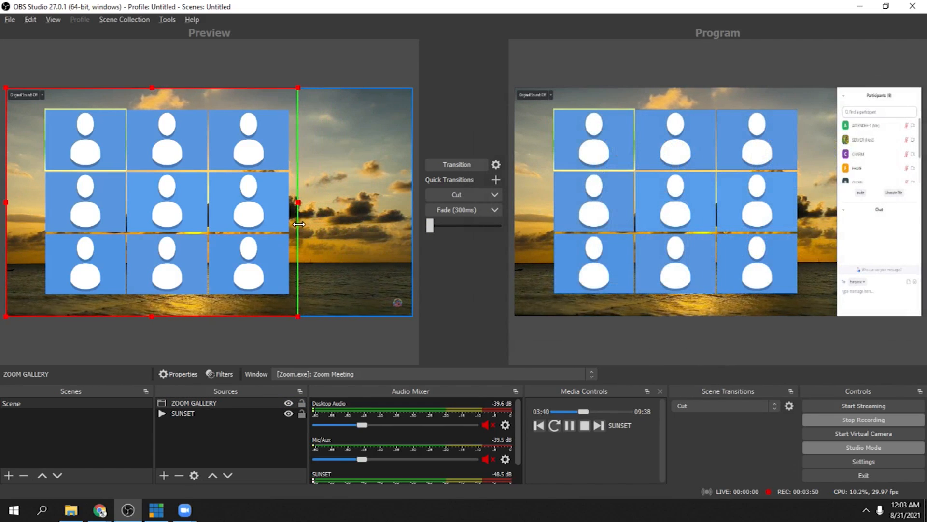
drag(151, 90, 151, 104)
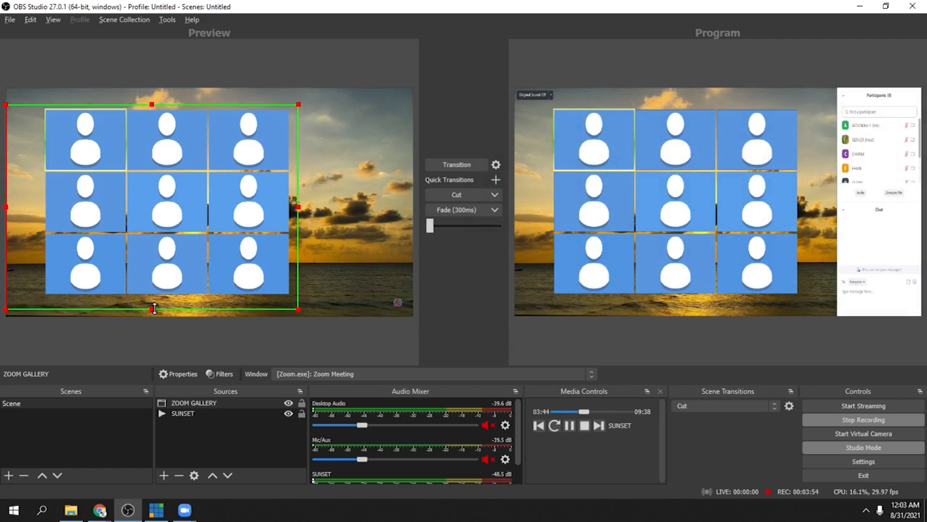
drag(179, 205, 279, 189)
drag(111, 194, 135, 189)
drag(275, 193, 195, 203)
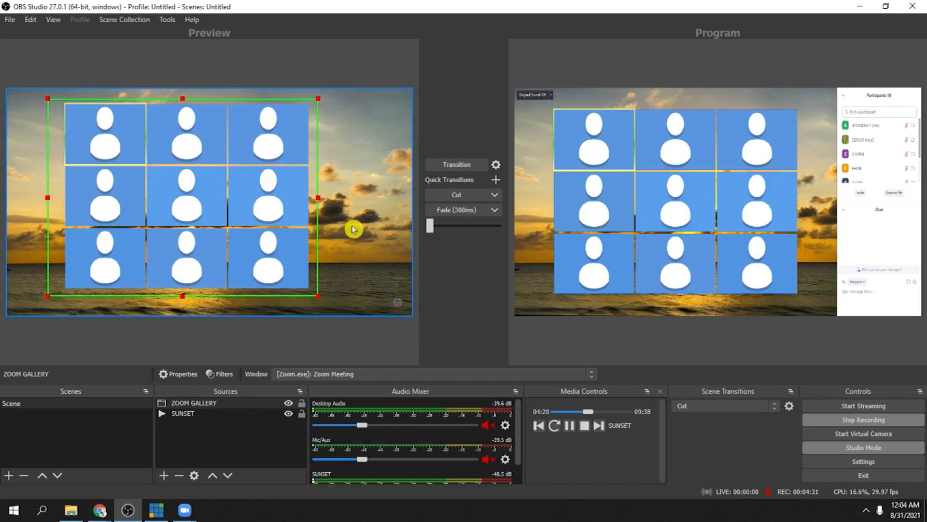
Stretch the cropped ZOOM GALLERY wider, centre it over the sunset, and send the preview to the program output with a Cut
drag(319, 197, 378, 197)
drag(51, 198, 4, 197)
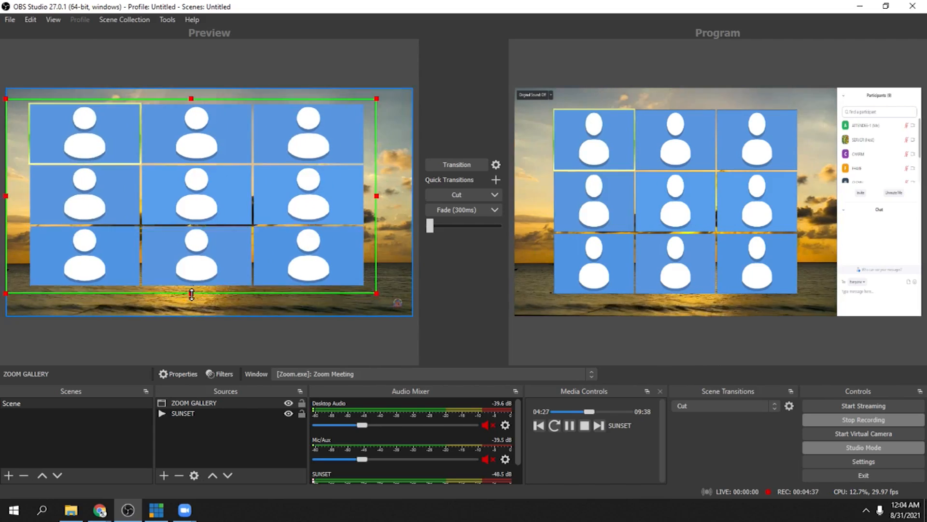
drag(192, 295, 191, 300)
drag(211, 233, 220, 234)
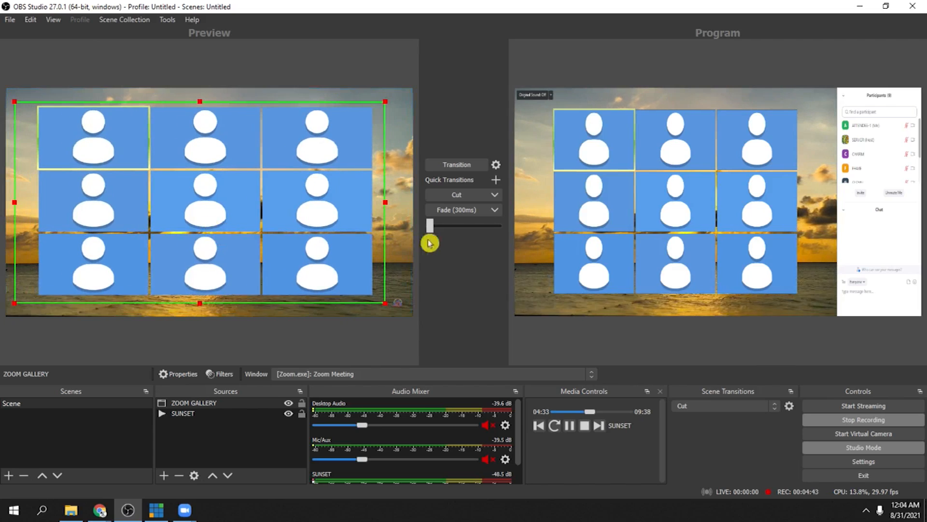
click(463, 197)
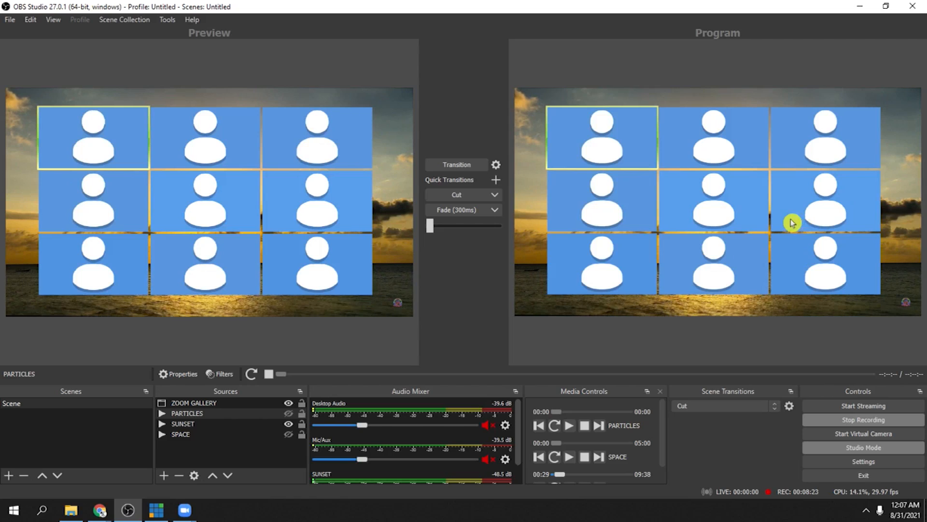
Switch to the Zoom meeting and open its video settings
click(187, 516)
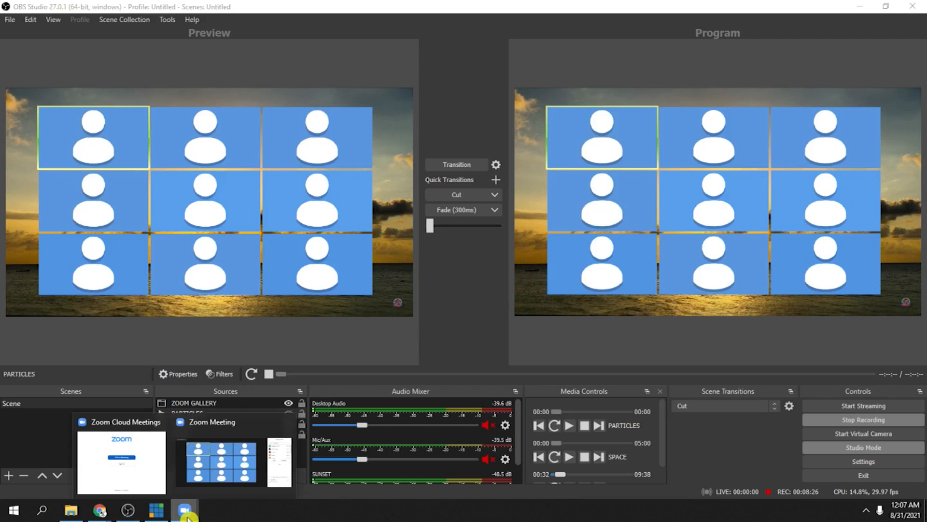
click(225, 464)
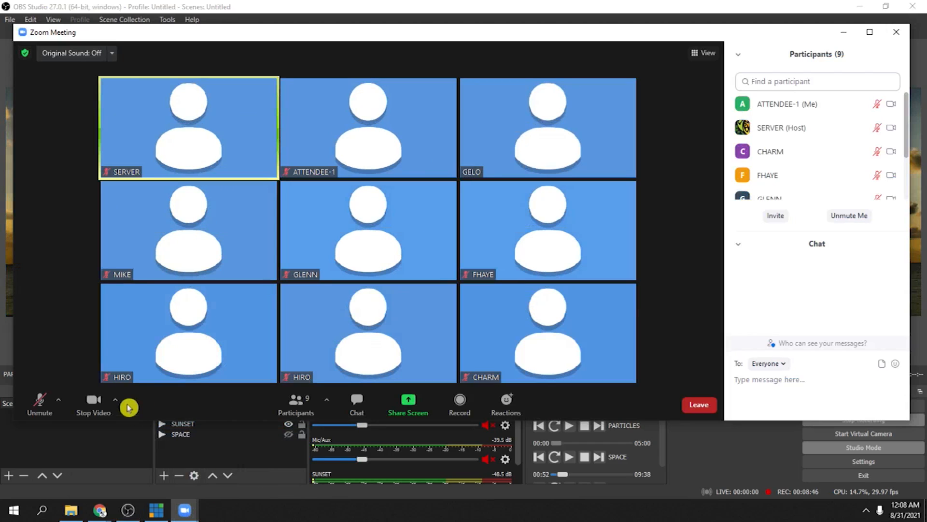
click(116, 405)
click(116, 405)
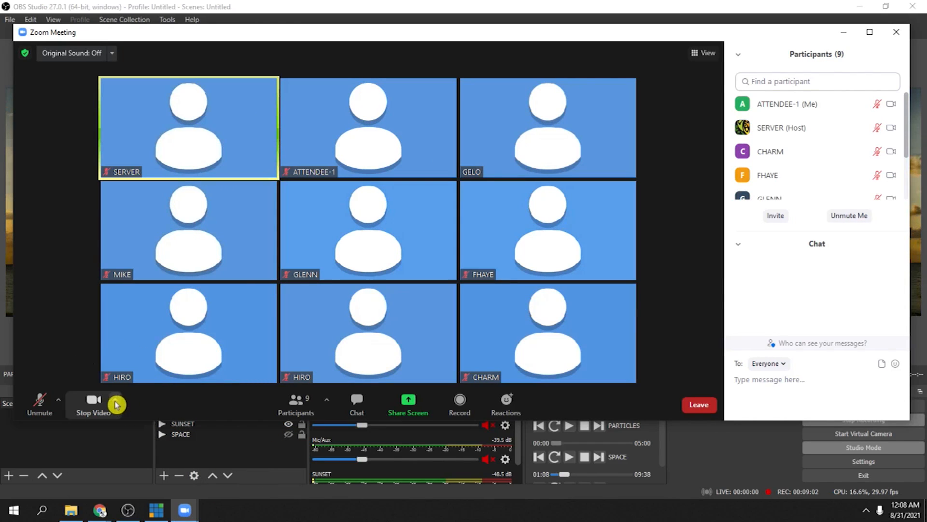
click(116, 405)
click(200, 381)
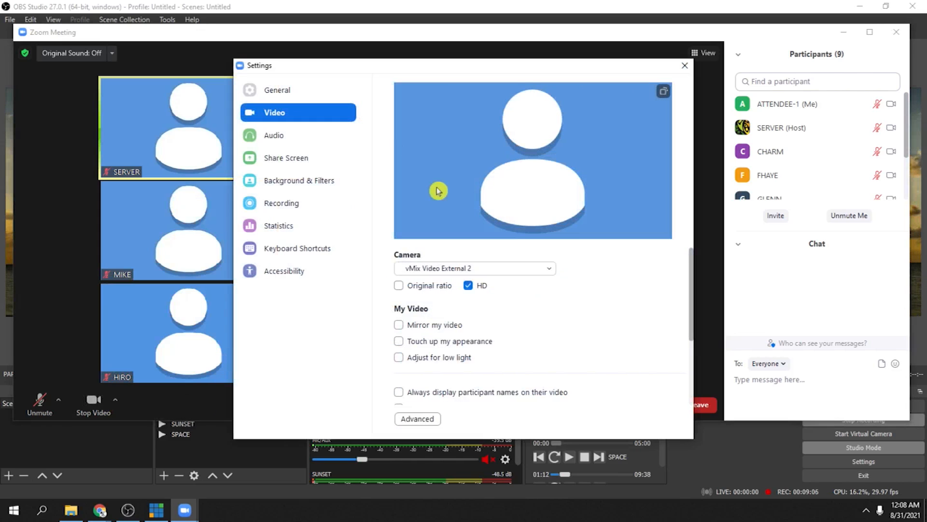
Turn on Use dual monitors in Zoom's General settings and close the settings window
click(288, 91)
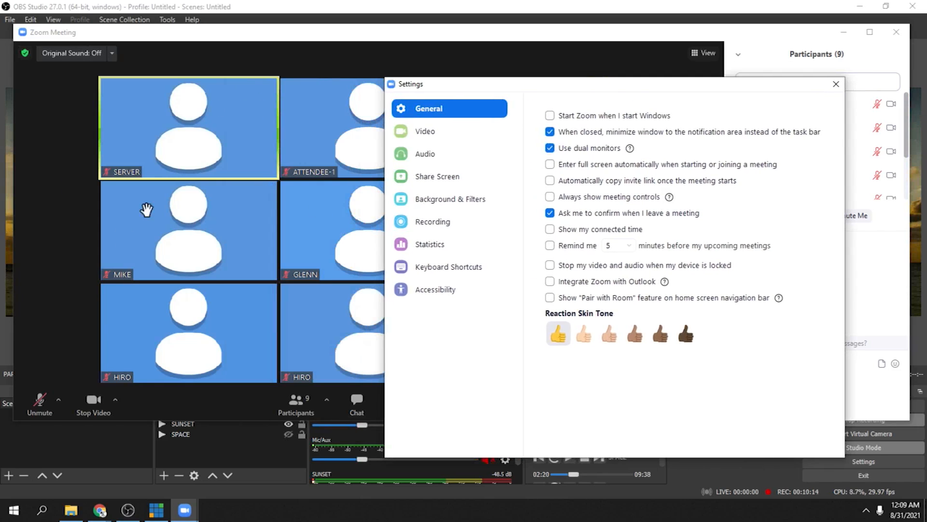
drag(588, 91, 419, 79)
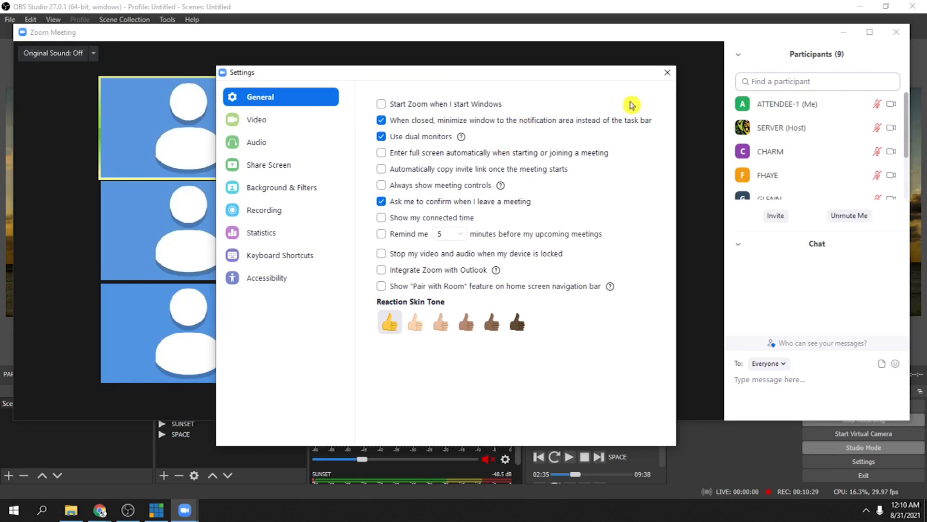
click(668, 76)
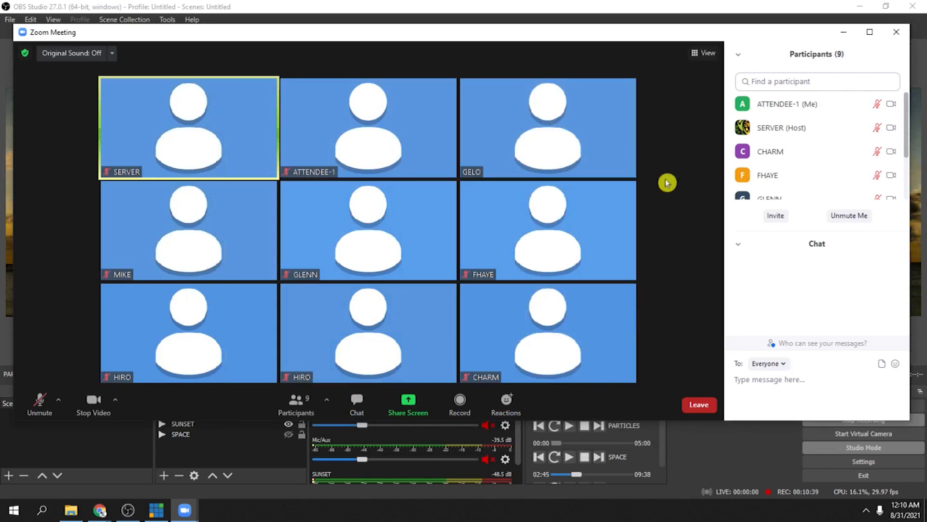
Leave the Zoom meeting and rejoin it as ATTENDEE-1 by entering the meeting ID and the meeting passcode
click(699, 408)
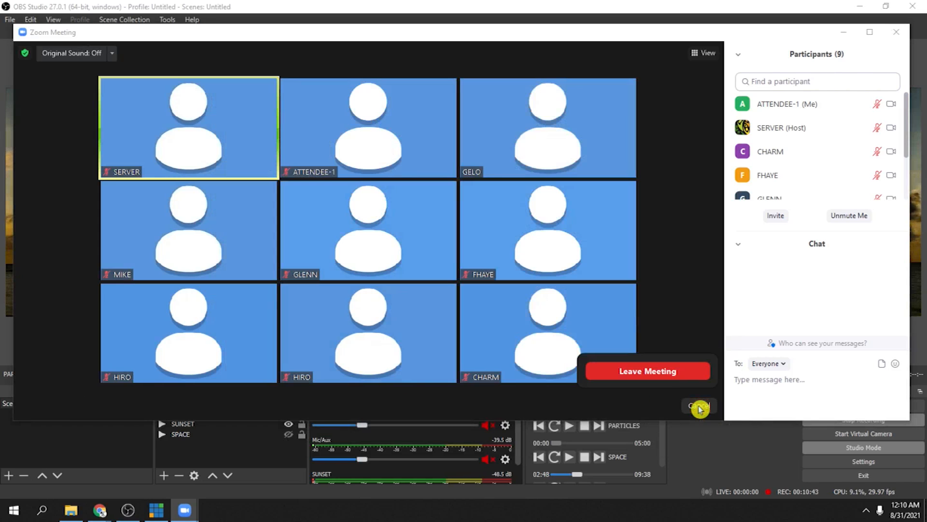
click(659, 375)
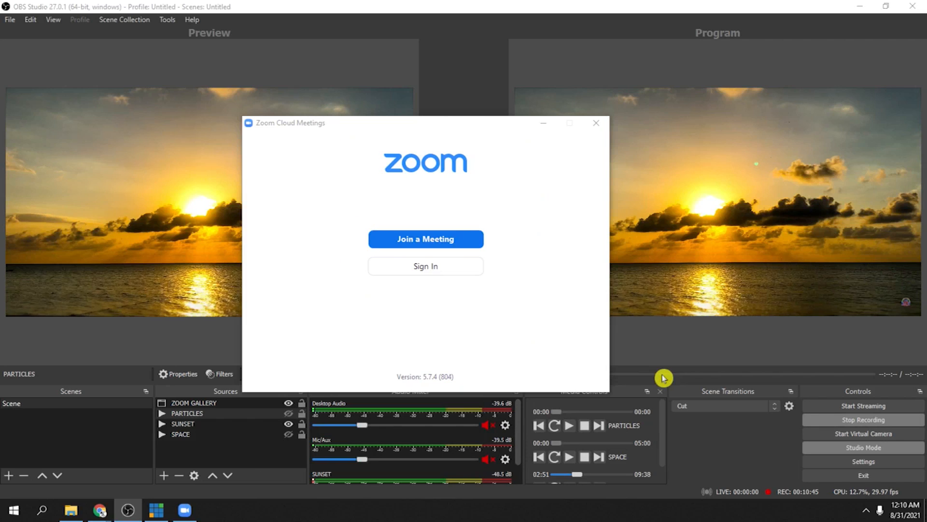
click(433, 240)
text(555 150 4000)
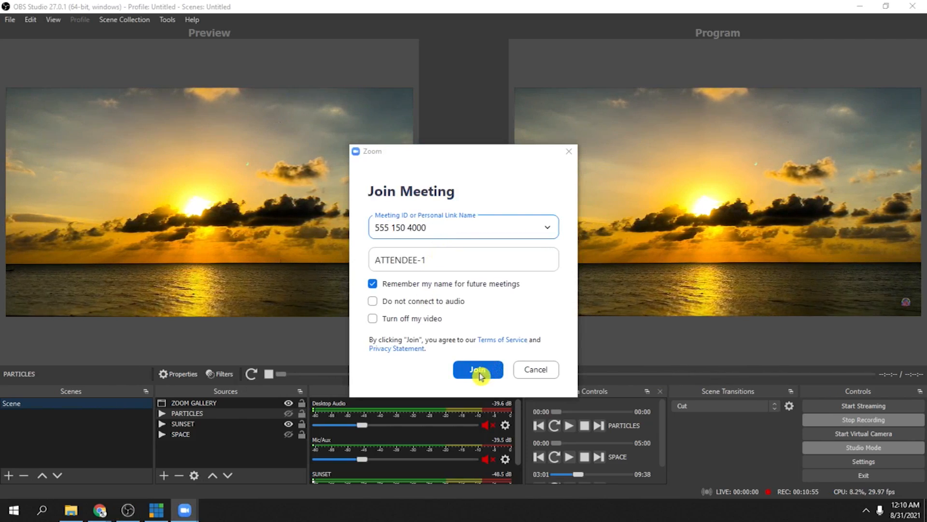
click(478, 370)
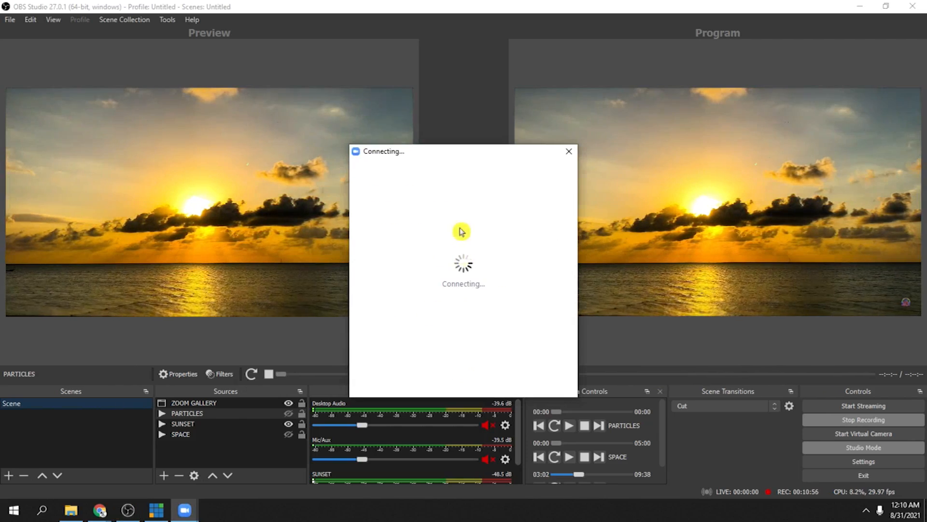
text(*****)
click(478, 370)
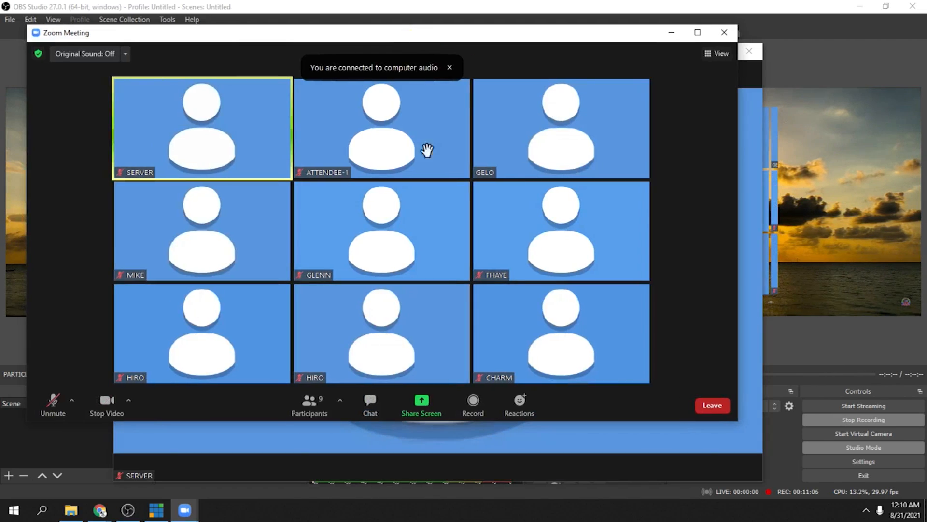
Show the chat and participants lists beside the gallery and enlarge the participants list
click(370, 402)
click(304, 405)
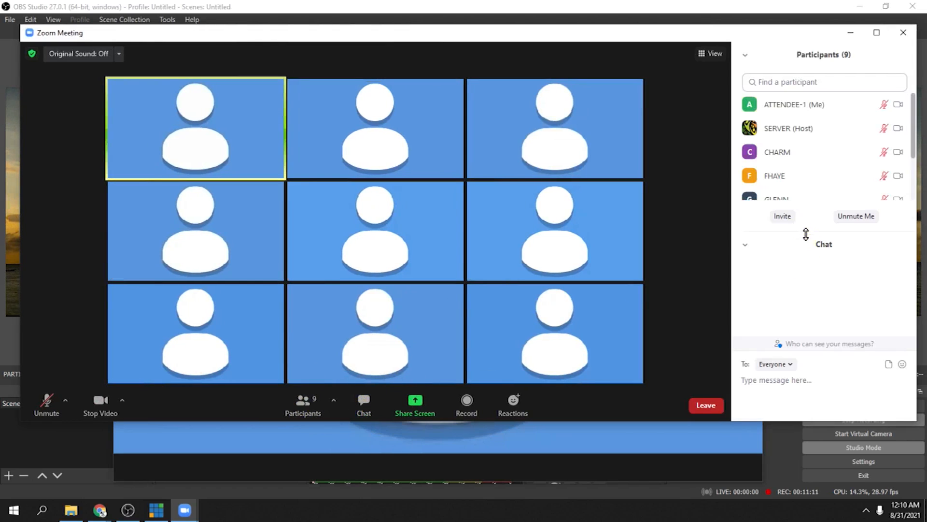
drag(807, 235, 808, 263)
Shrink the second Zoom window showing the single speaker and place it over the gallery window
click(521, 442)
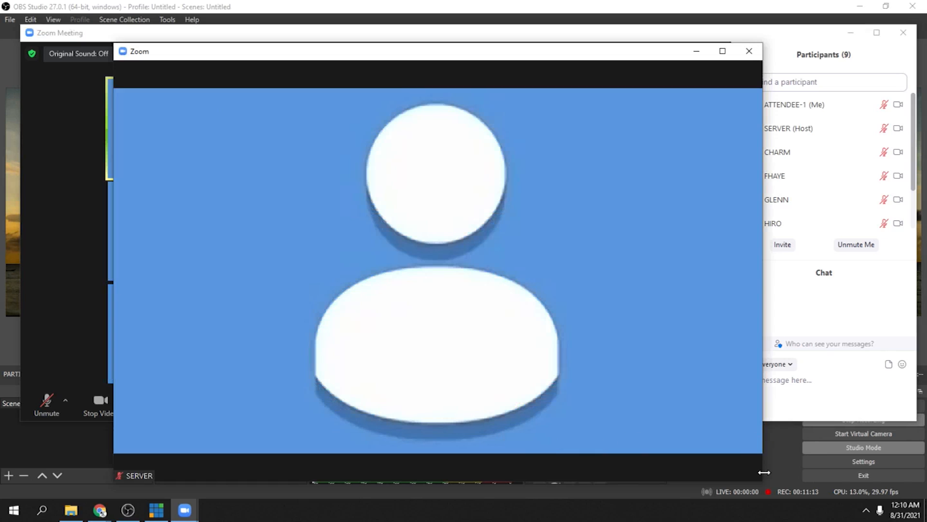
drag(763, 483, 746, 418)
drag(461, 52, 472, 162)
click(433, 44)
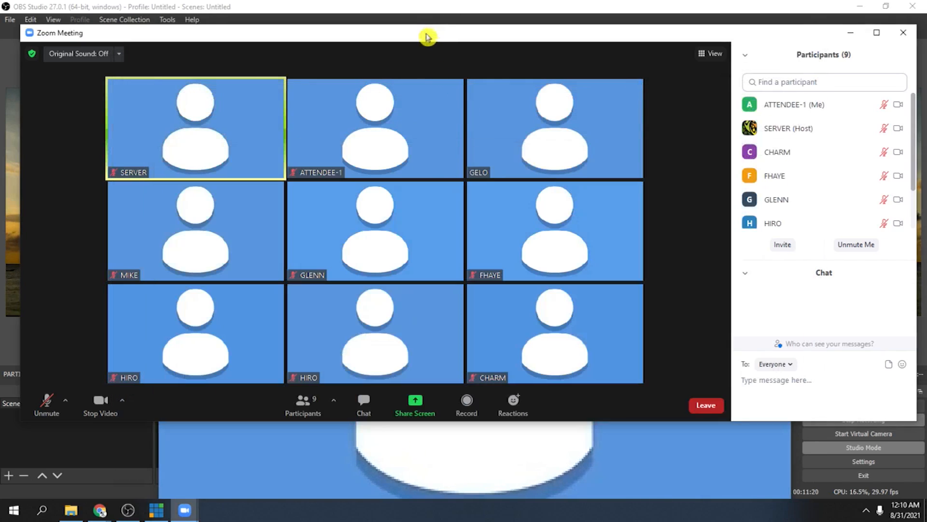
click(536, 472)
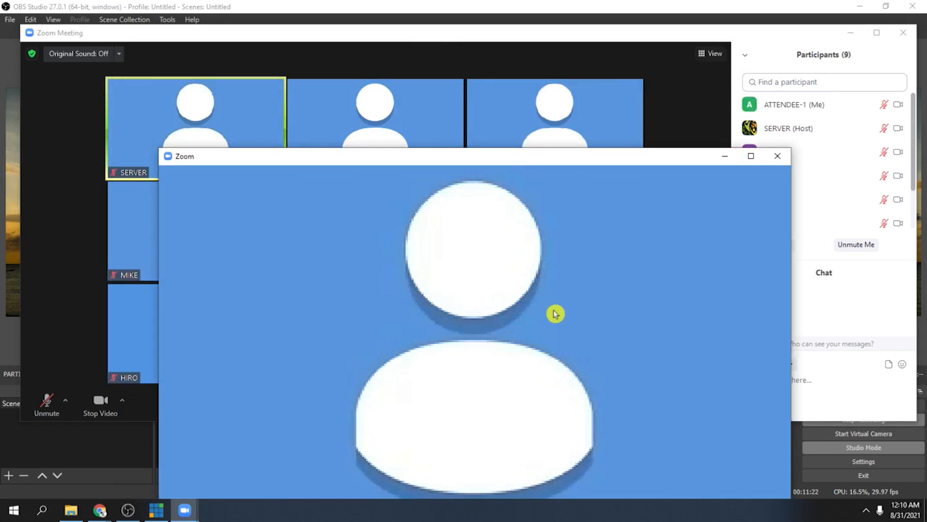
drag(492, 151, 538, 78)
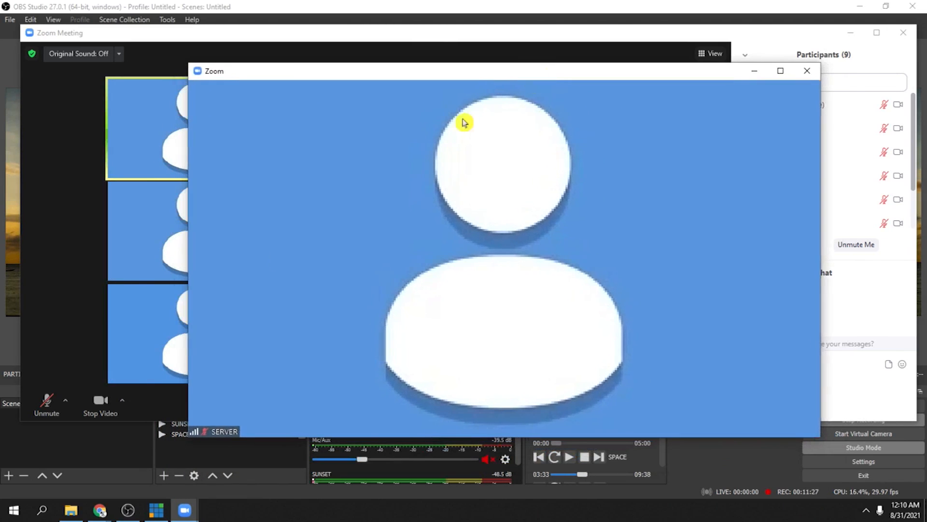
Pin the ATTENDEE-1 video to the second screen and check it in the second Zoom window
click(88, 255)
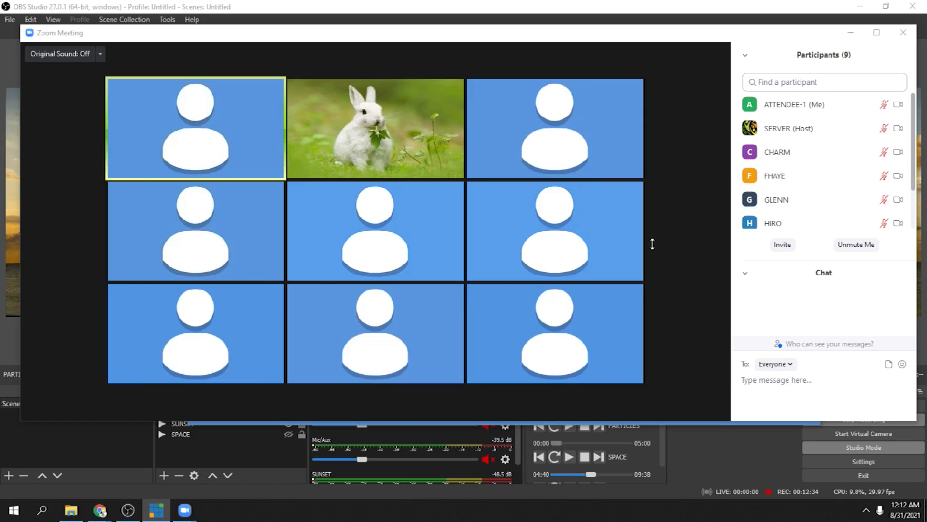
click(371, 137)
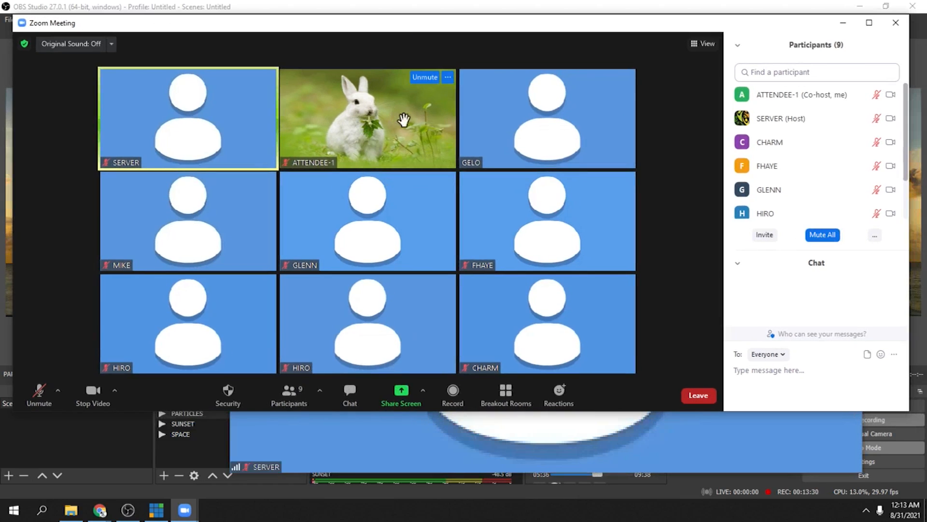
click(531, 432)
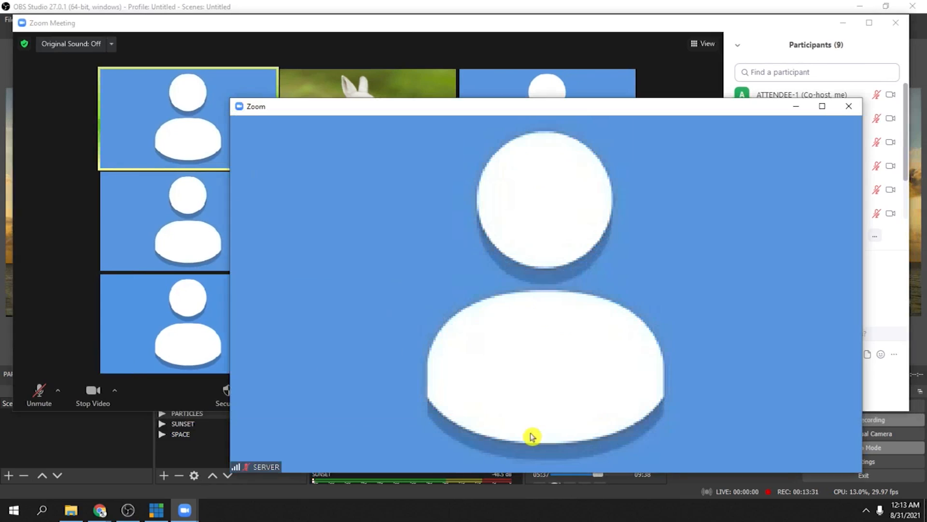
click(427, 71)
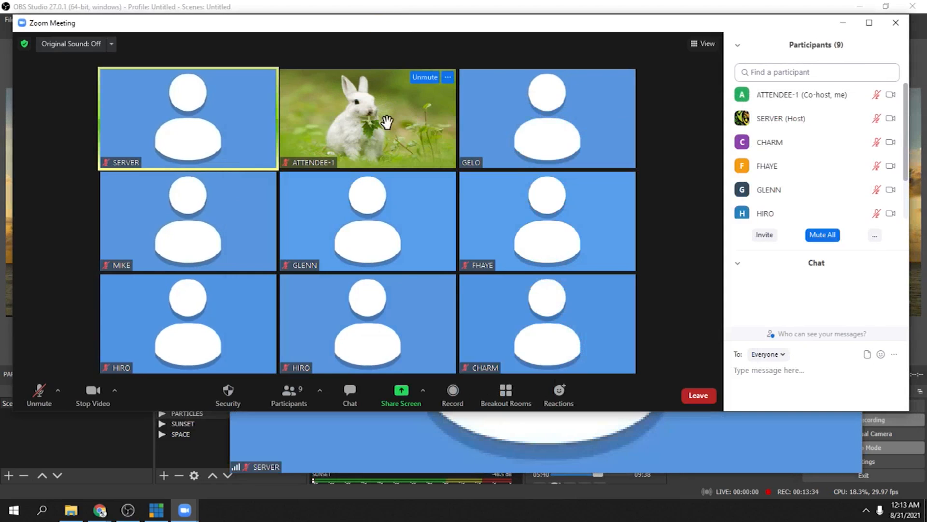
right_click(391, 126)
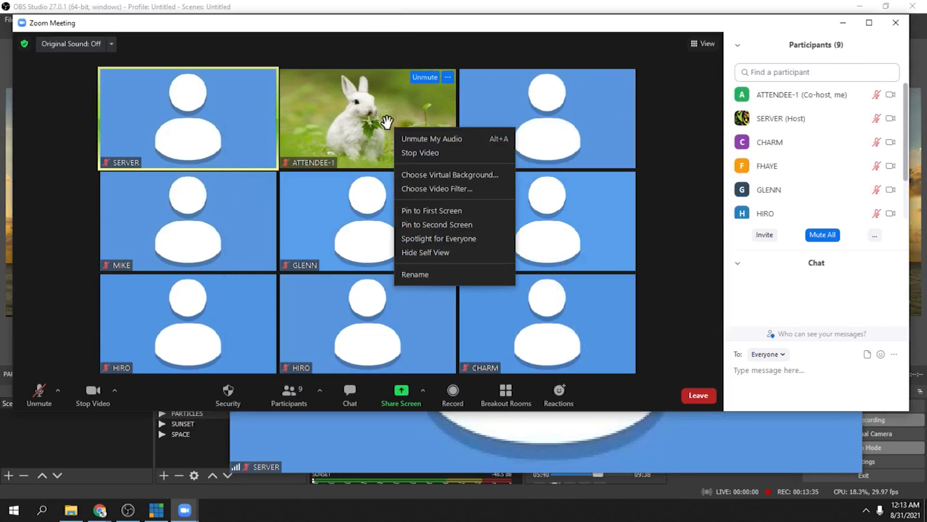
click(489, 231)
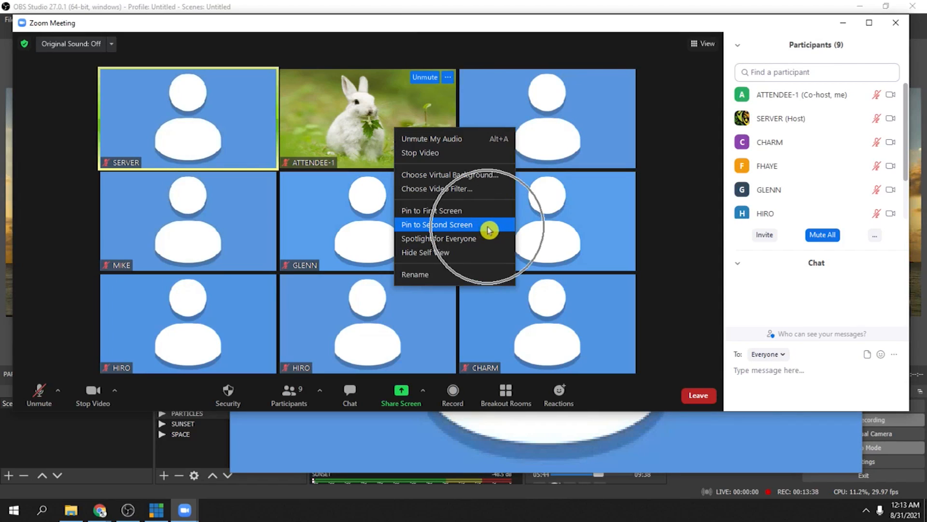
click(485, 228)
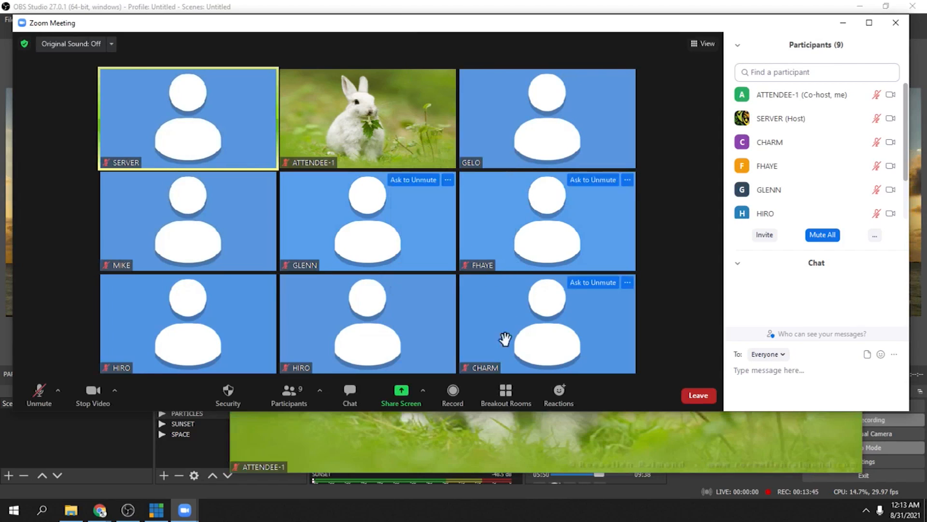
mouse_move(815, 193)
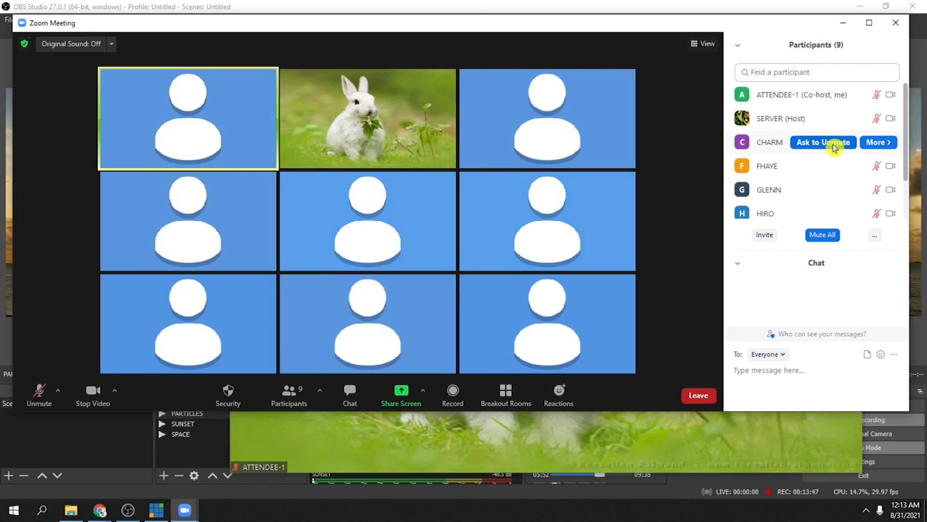
key(ctrl)
click(501, 428)
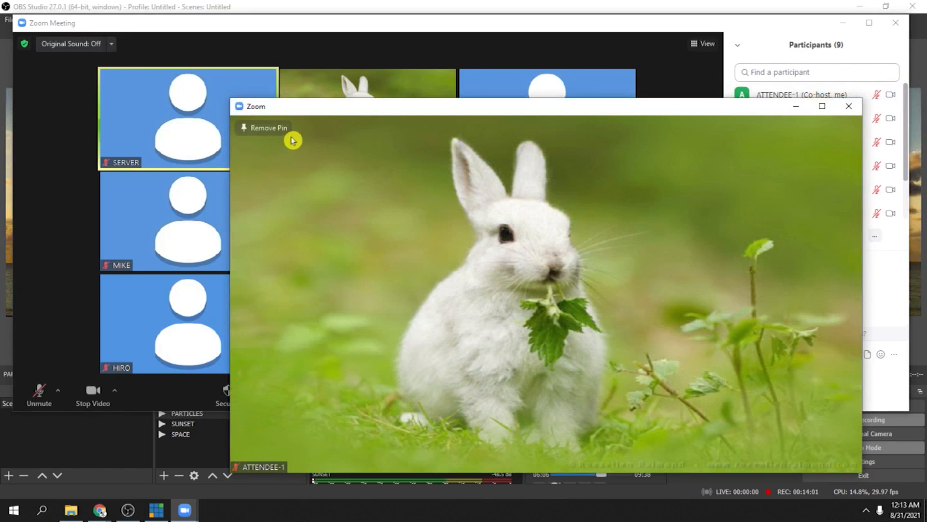
click(331, 33)
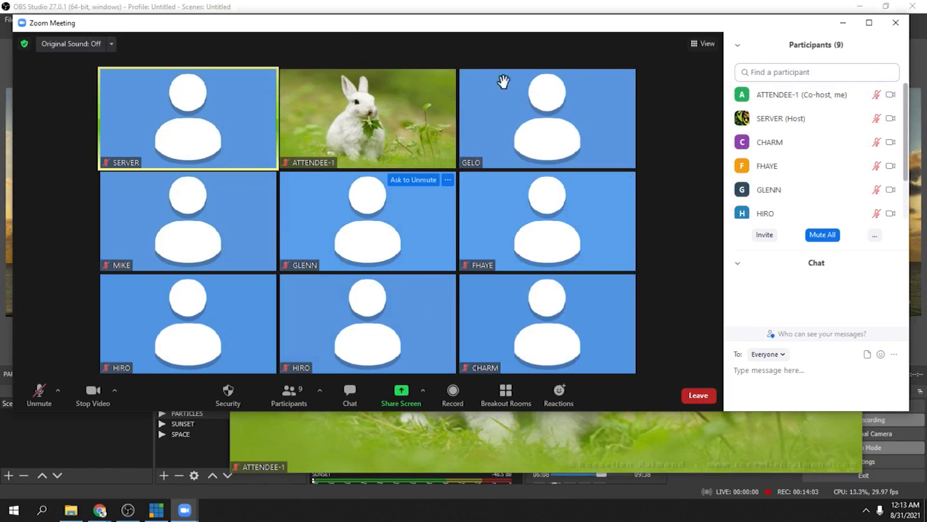
click(483, 440)
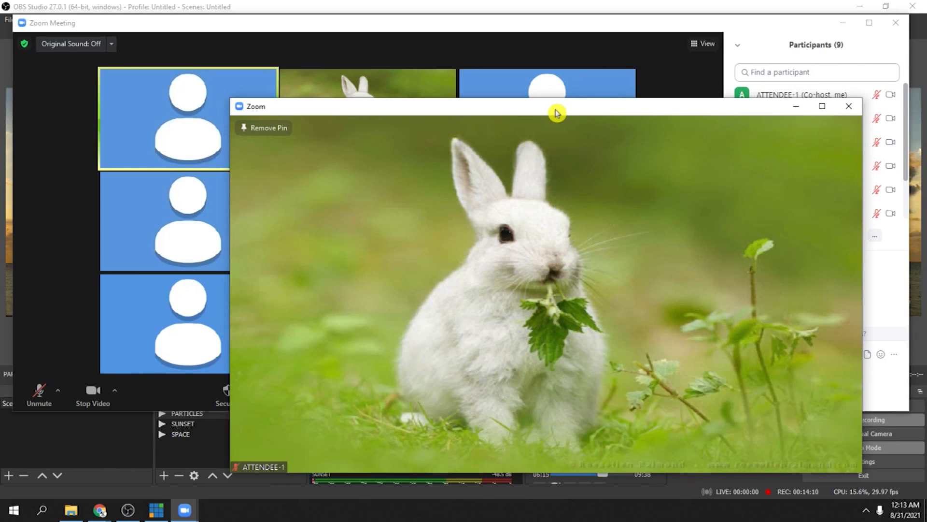
Switch to OBS Studio, scale ZOOM GALLERY down and move it toward the canvas's right side
click(126, 432)
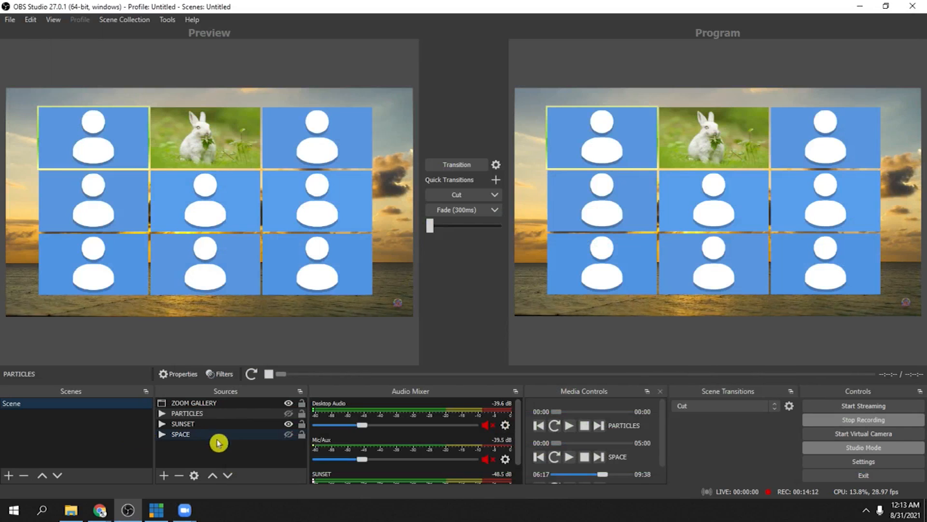
click(362, 263)
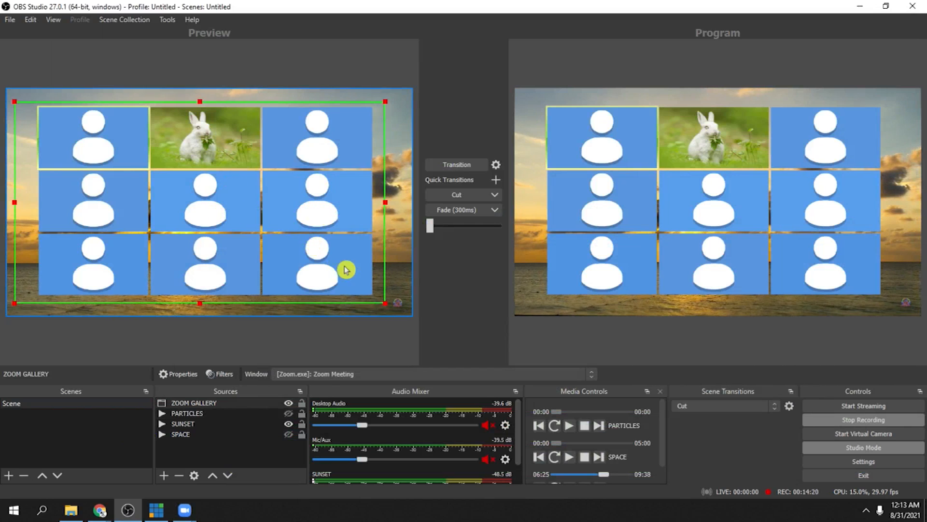
drag(384, 302, 332, 271)
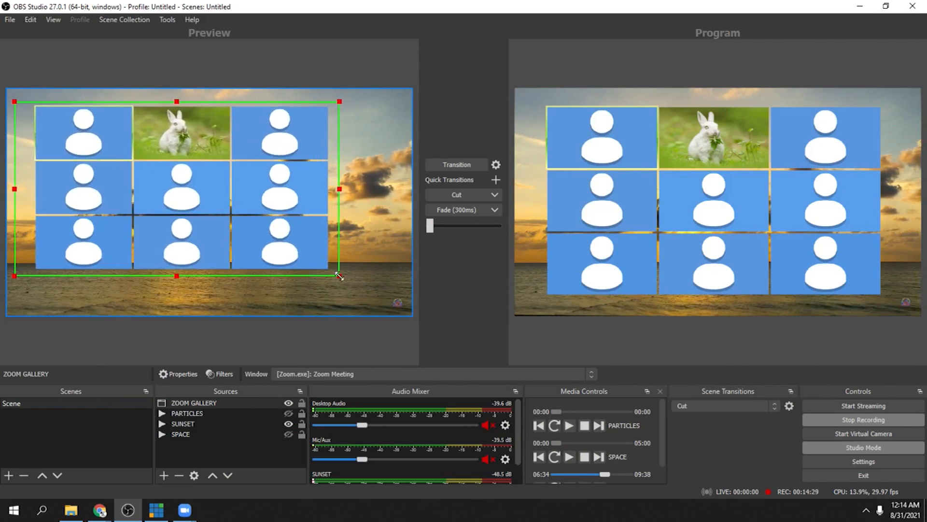
drag(285, 228, 345, 233)
Refine ZOOM GALLERY's size and place it against the canvas's right edge, leaving space on the left, then clear the source selection
drag(75, 107, 96, 128)
drag(323, 210, 330, 199)
drag(254, 118, 255, 101)
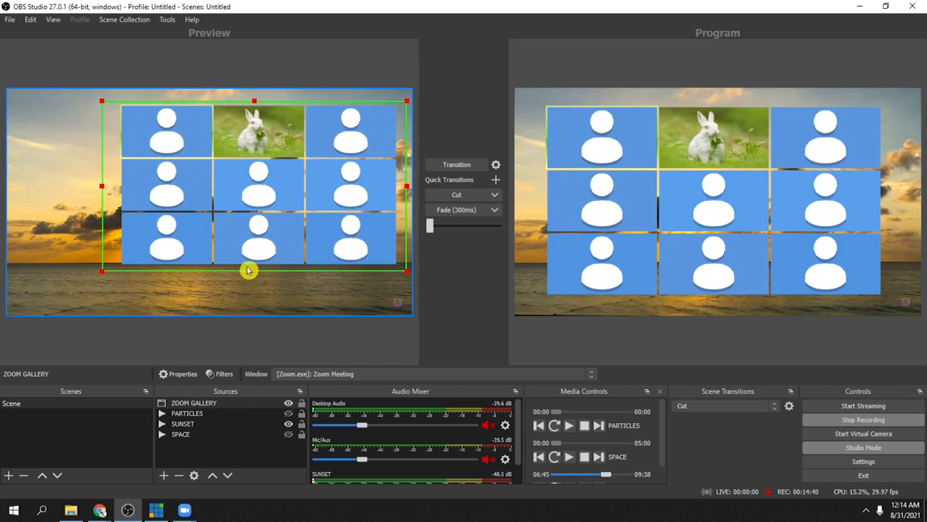
drag(254, 271, 255, 275)
drag(102, 189, 110, 188)
drag(352, 193, 359, 193)
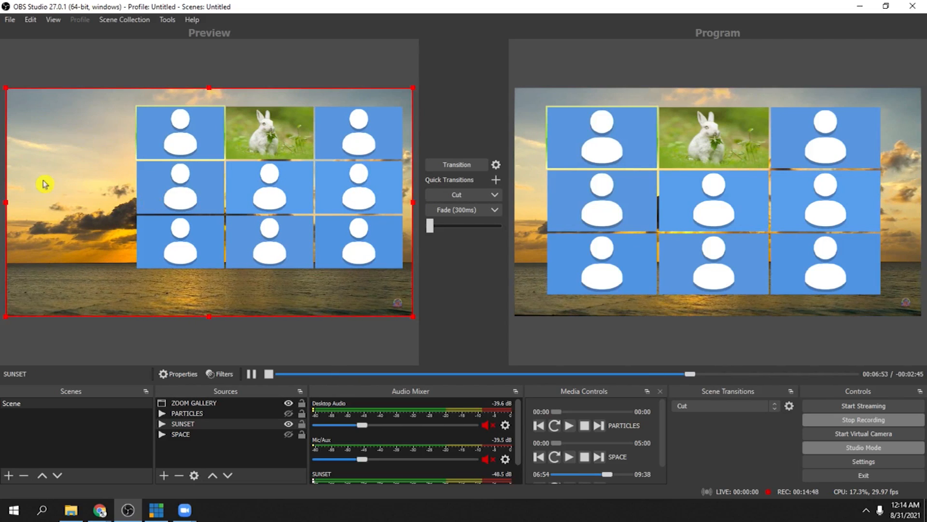
click(63, 194)
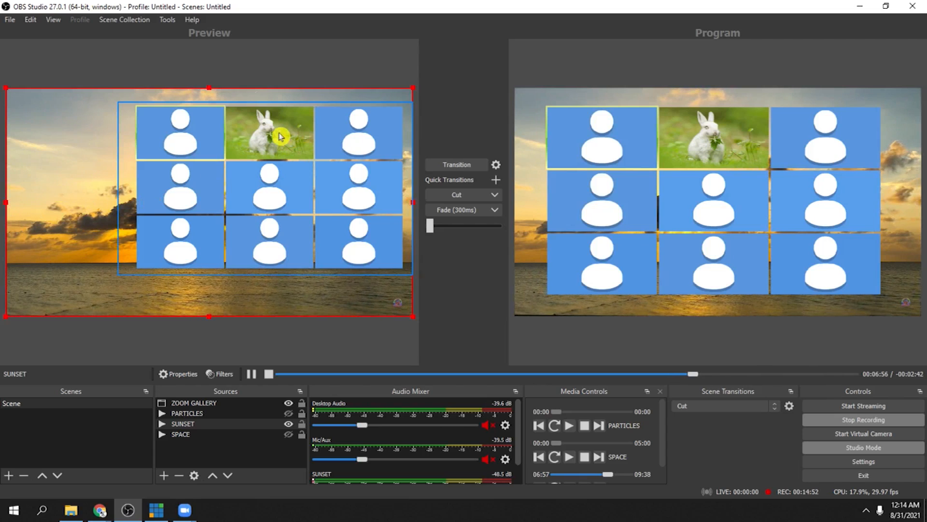
click(238, 457)
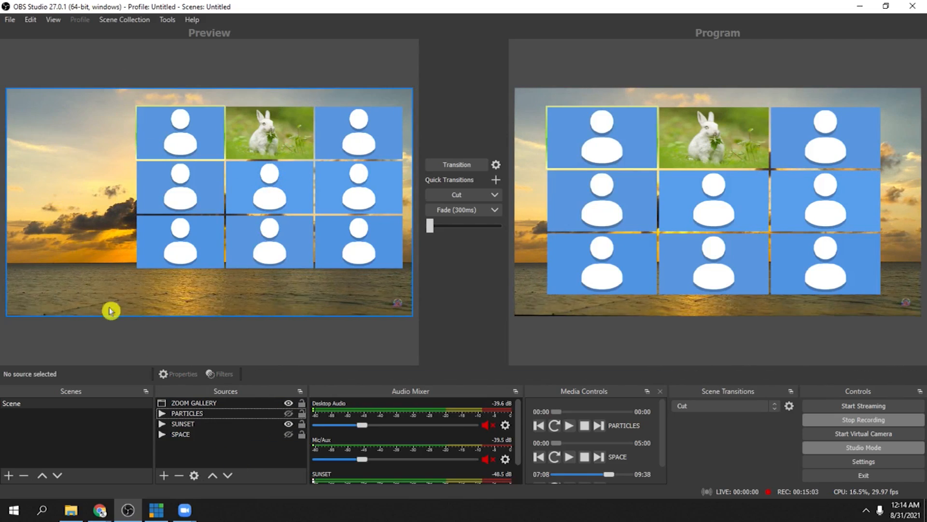
Add a Window Capture source, comparing the Zoom Meeting window before choosing [Zoom.exe]: Zoom as the captured window
click(166, 479)
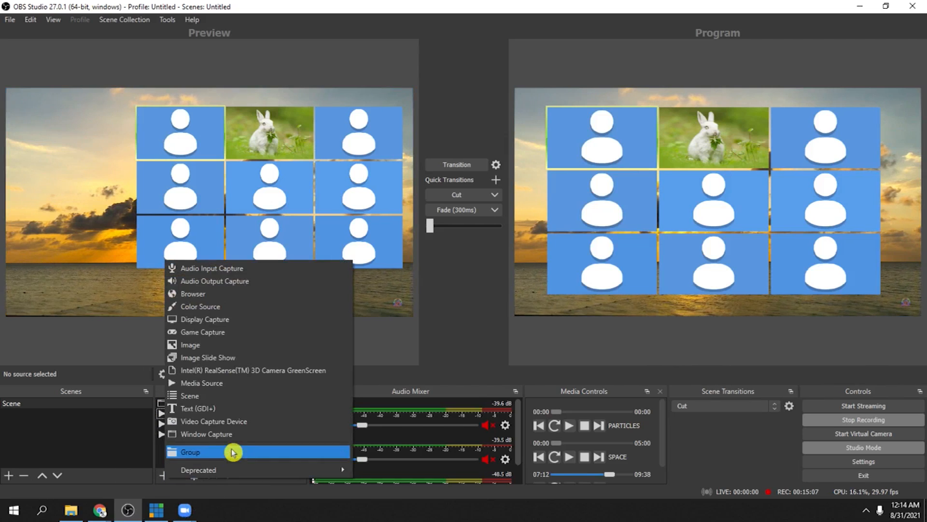
click(256, 436)
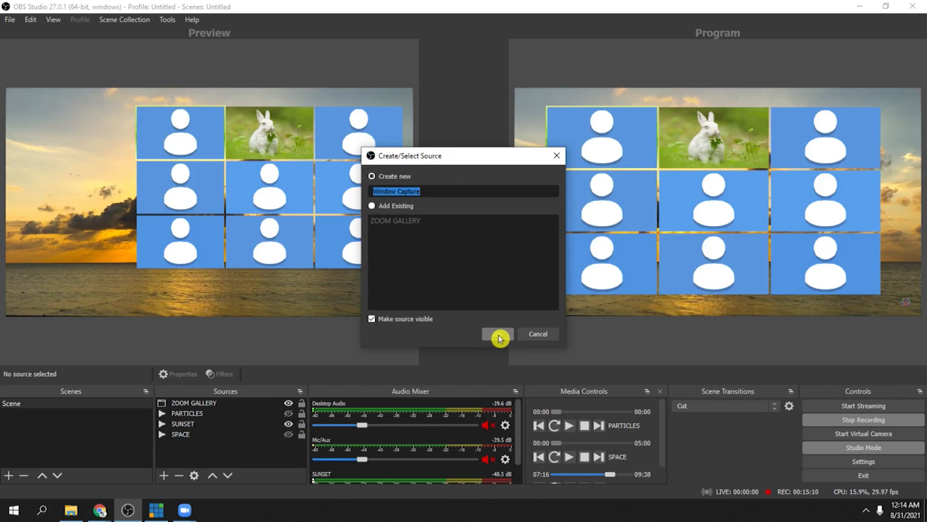
click(498, 334)
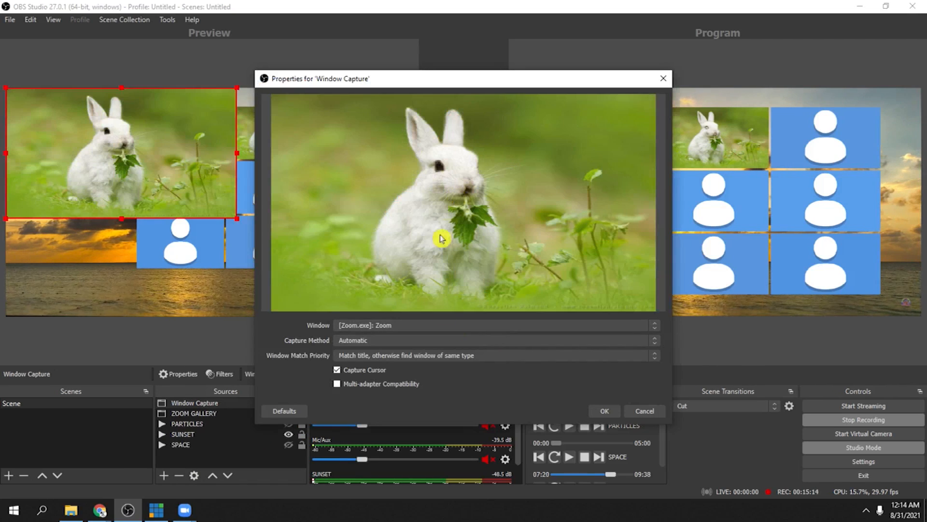
click(438, 329)
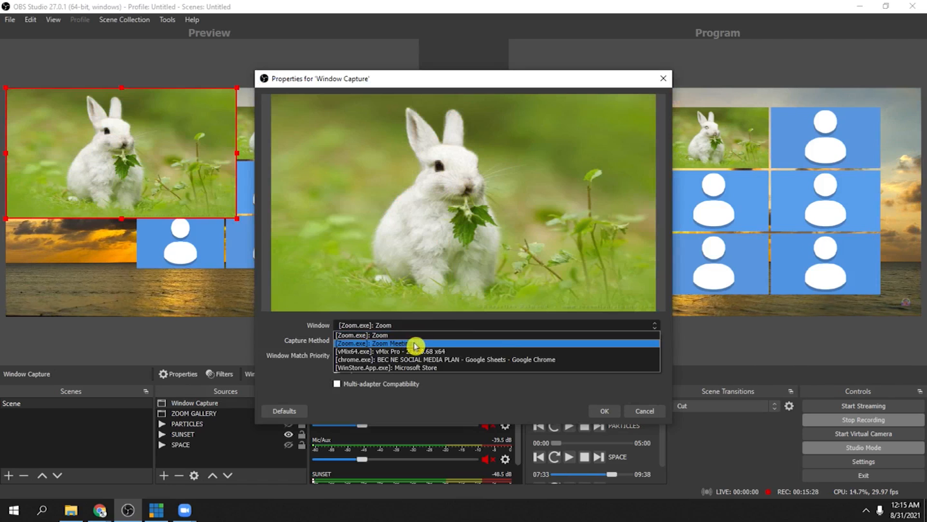
click(416, 343)
click(427, 325)
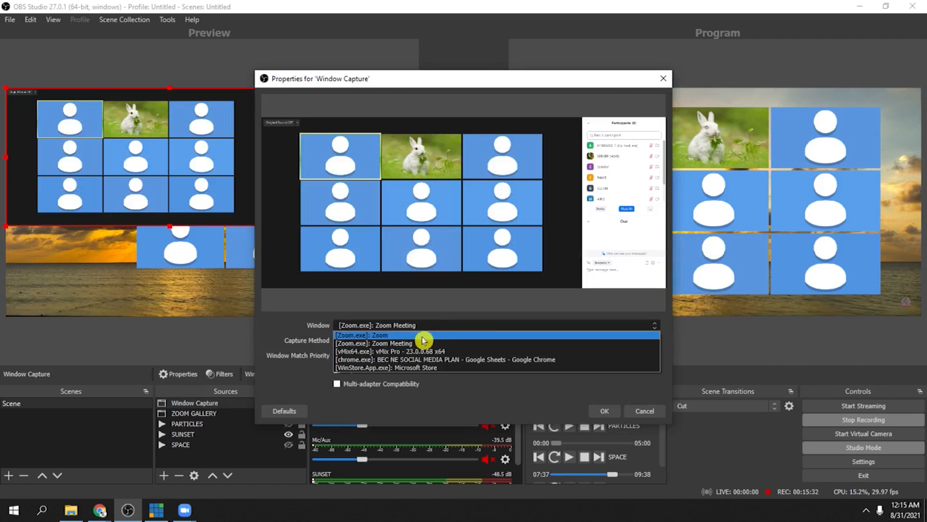
click(423, 336)
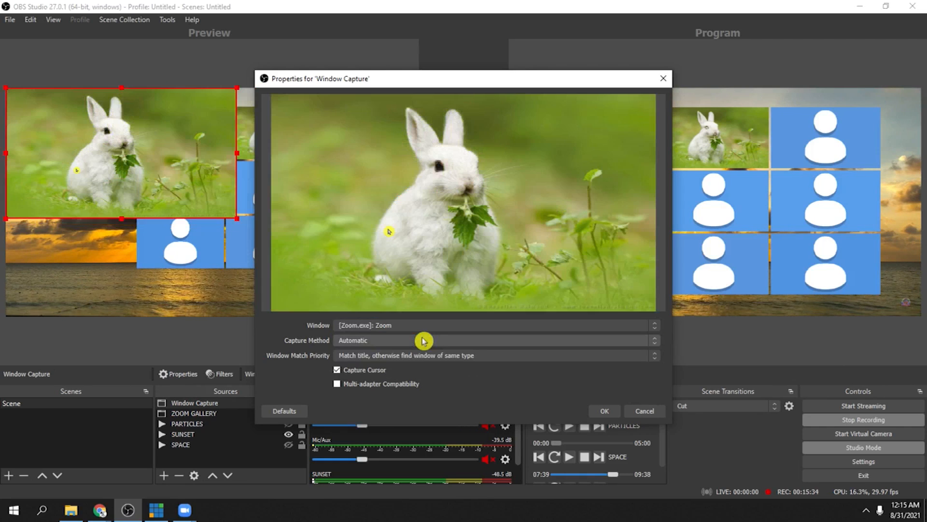
Check the second Zoom window, return to the Window Capture properties in OBS Studio, disable Capture Cursor and confirm
mouse_move(184, 510)
click(171, 456)
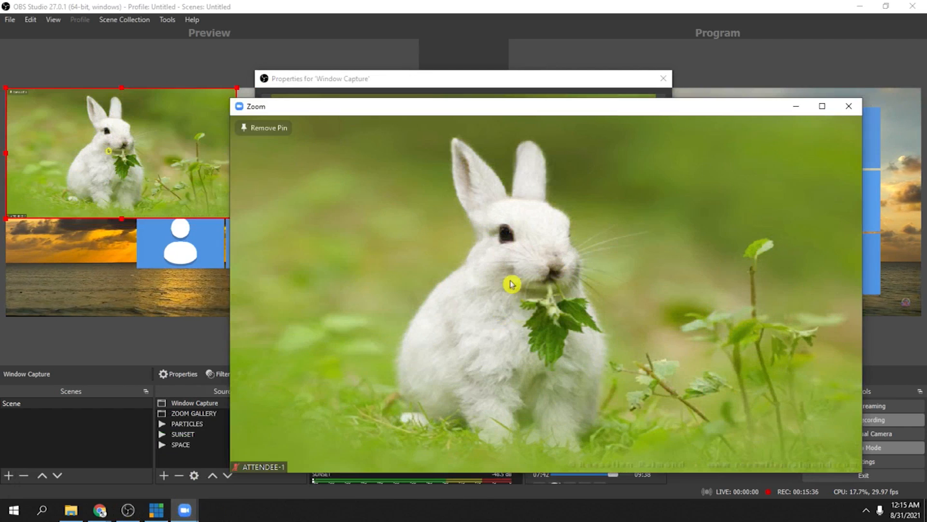
click(445, 81)
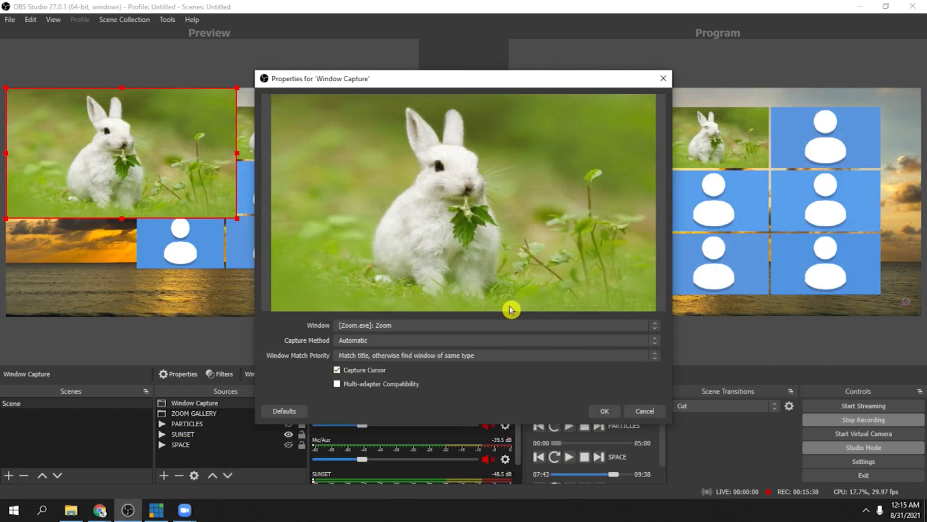
click(338, 374)
click(606, 411)
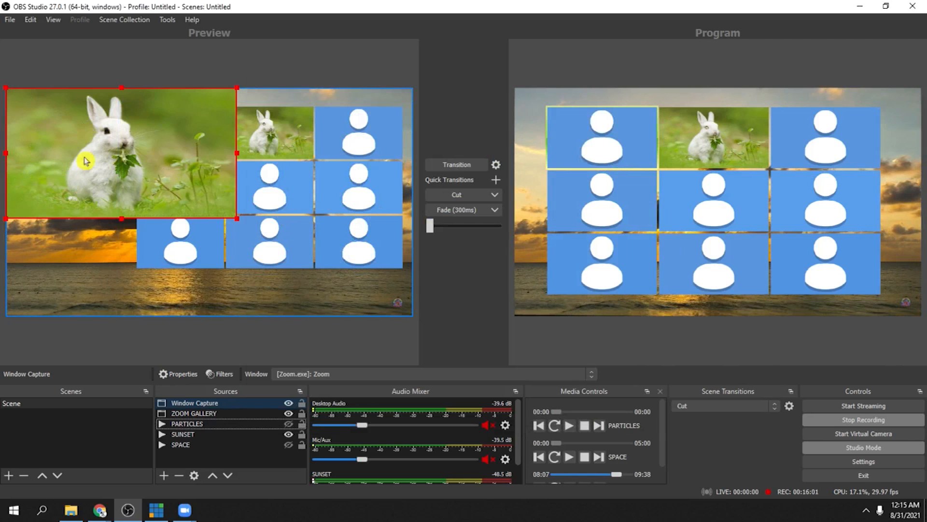
Move Window Capture down and crop its right and left sides into a portrait frame around the rabbit
click(107, 153)
click(106, 153)
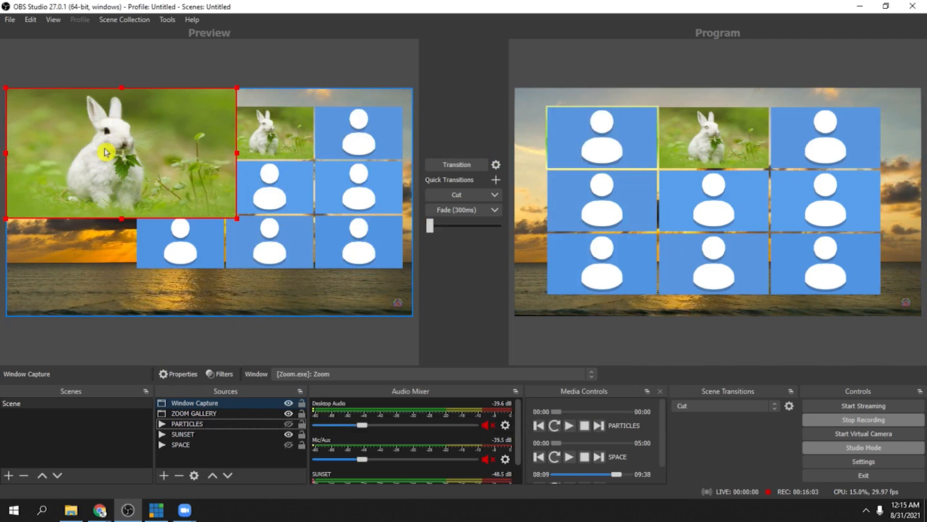
drag(99, 162, 111, 218)
drag(236, 199, 158, 207)
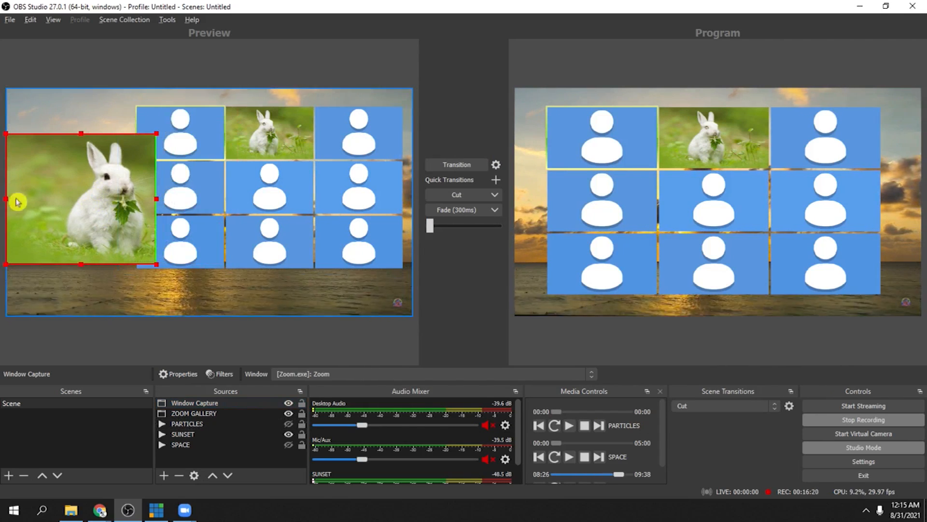
drag(6, 199, 50, 203)
drag(113, 216, 80, 208)
Scale Window Capture up to about the gallery's height and place it in the space at the canvas's left edge
drag(123, 124, 139, 105)
drag(91, 161, 87, 168)
drag(136, 111, 142, 105)
drag(97, 182, 92, 183)
Trim ZOOM GALLERY's right edge and shift it slightly closer to the canvas's right edge
click(267, 201)
drag(413, 190, 407, 190)
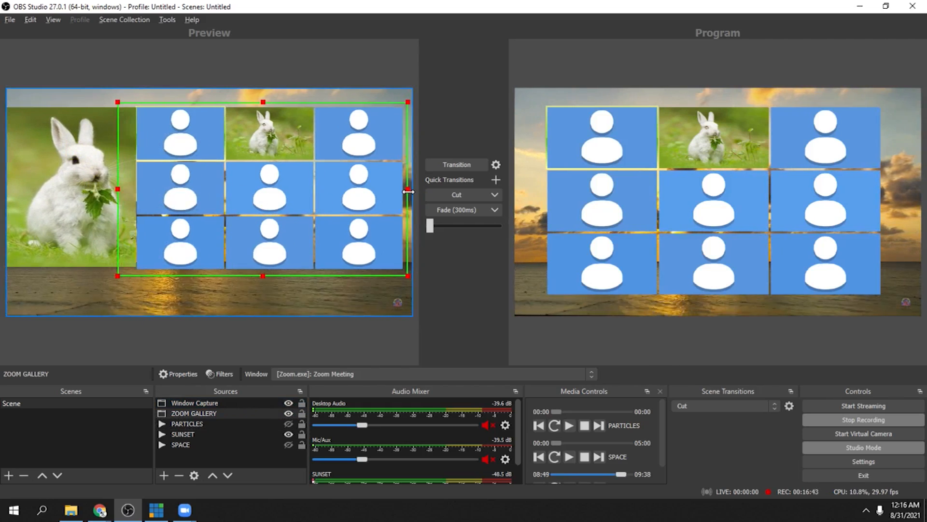
drag(299, 193, 304, 194)
Crop Window Capture's left edge slightly and align it beside the gallery, leaving a small margin, then clear the selection
click(77, 198)
drag(6, 186, 14, 185)
drag(80, 186, 80, 187)
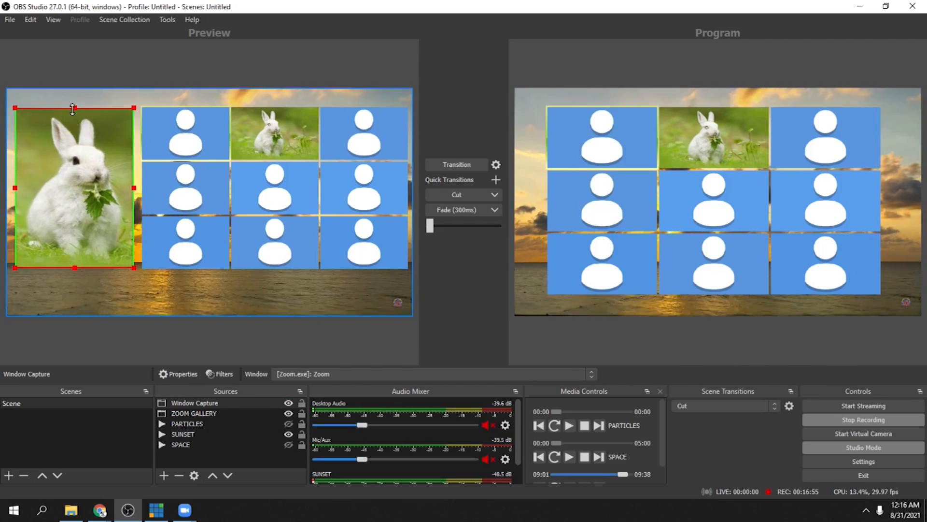
click(188, 335)
key(ctrl)
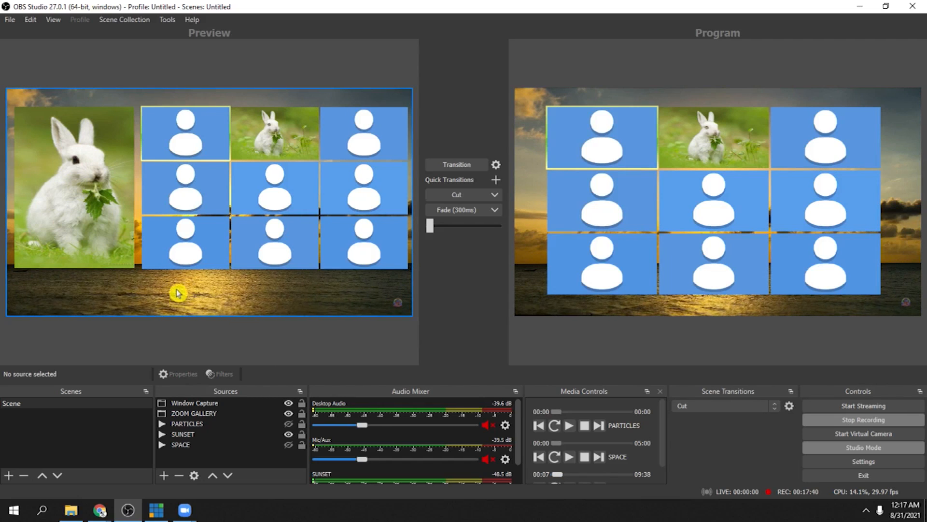
Add an Image source using LT.png from the Downloads folder
click(164, 475)
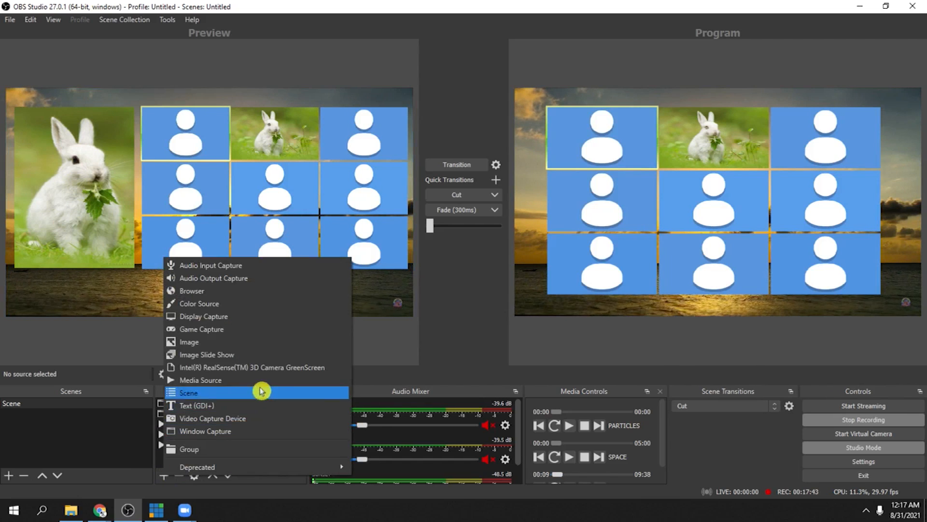
click(249, 347)
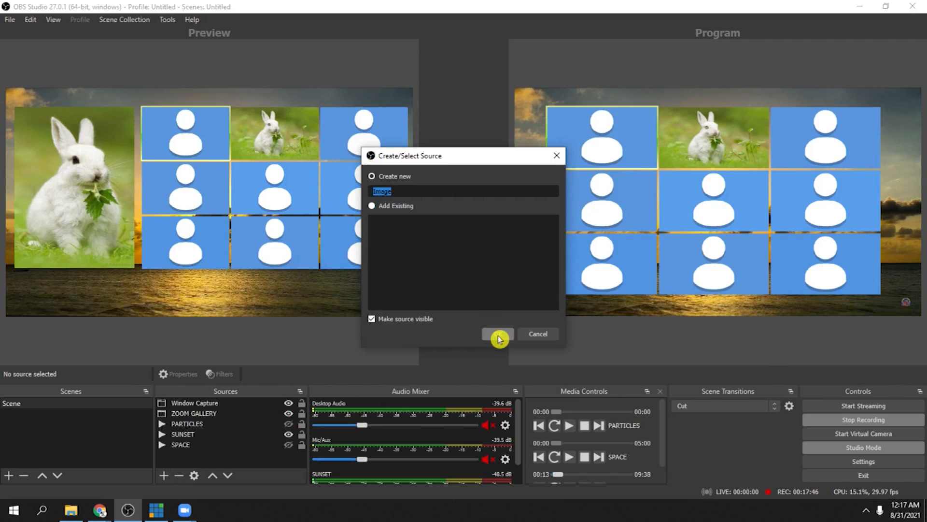
click(498, 334)
click(637, 326)
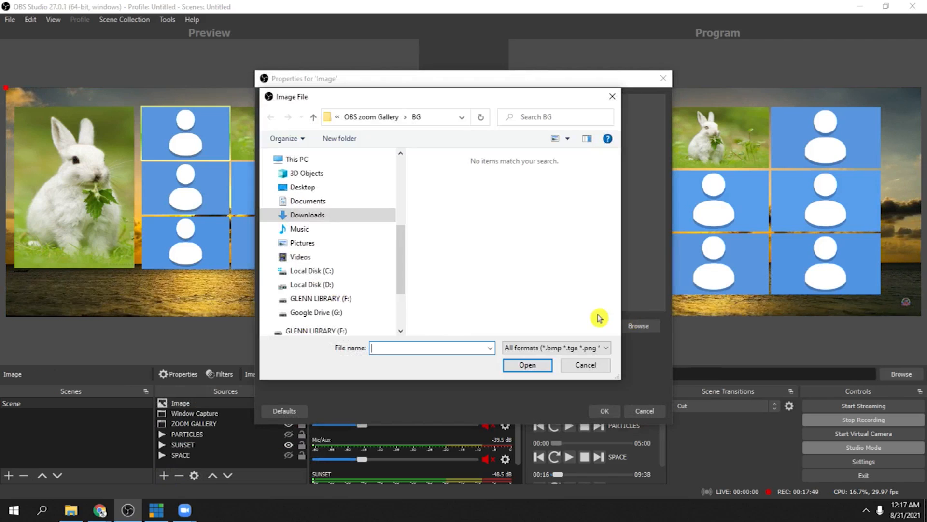
click(333, 214)
click(434, 196)
double_click(433, 195)
click(604, 411)
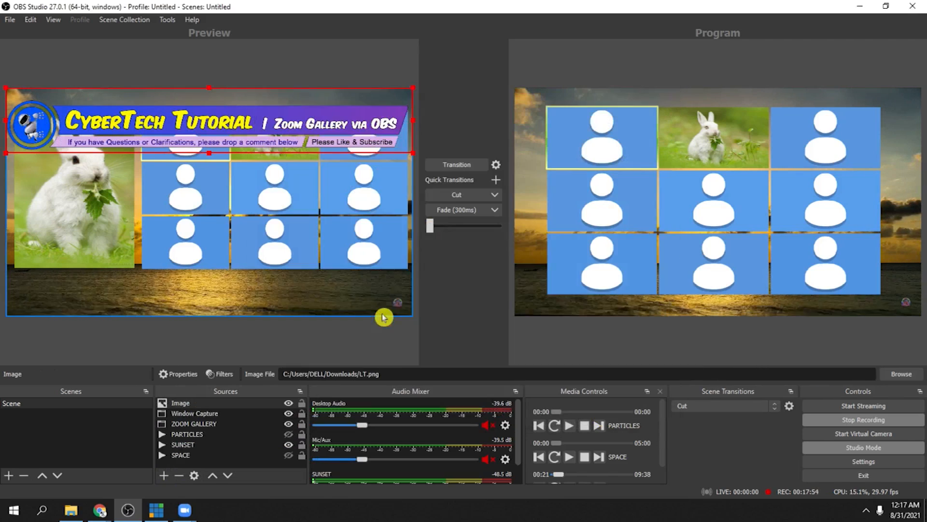
Move the banner image to the canvas's lower edge and scale it down to about four fifths of the canvas width
drag(213, 155, 214, 283)
drag(412, 252, 340, 263)
click(344, 295)
Raise both Zoom captures slightly to clear the banner and send the preview to Program with a Cut transition
click(334, 331)
drag(349, 178, 347, 171)
click(86, 183)
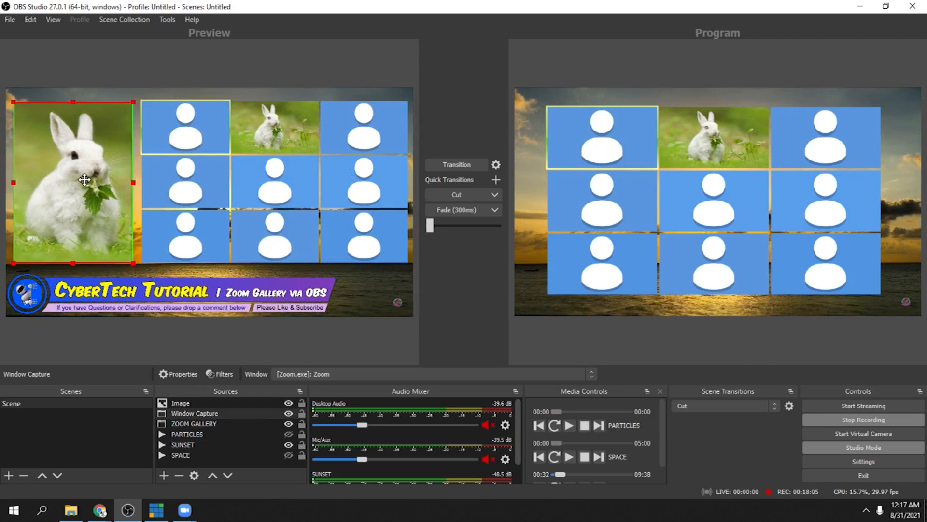
click(472, 196)
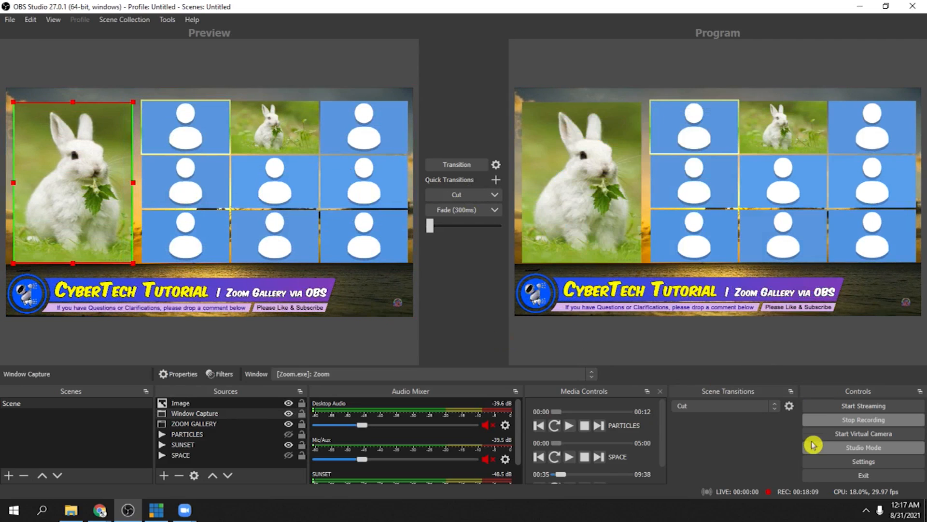
key(ctrl)
key(ctrl)
key(ctrl)
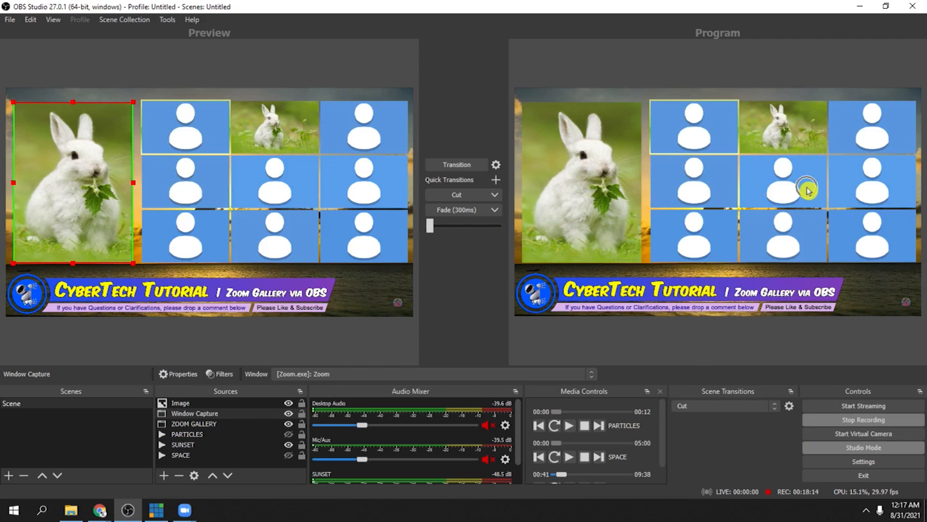
key(ctrl)
key(ctrl)
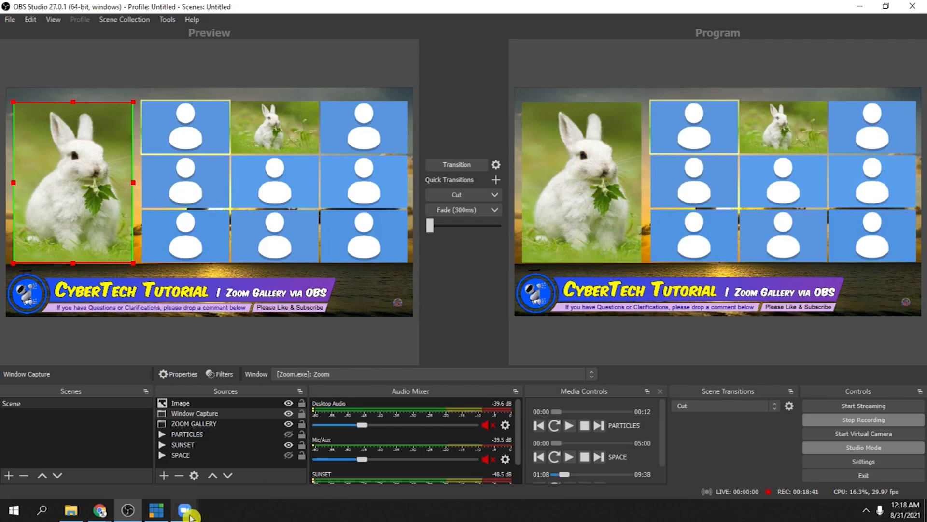
In the Zoom meeting, replace the second-screen pin with the middle row's rightmost participant and check the result in OBS Studio
mouse_move(189, 514)
click(325, 459)
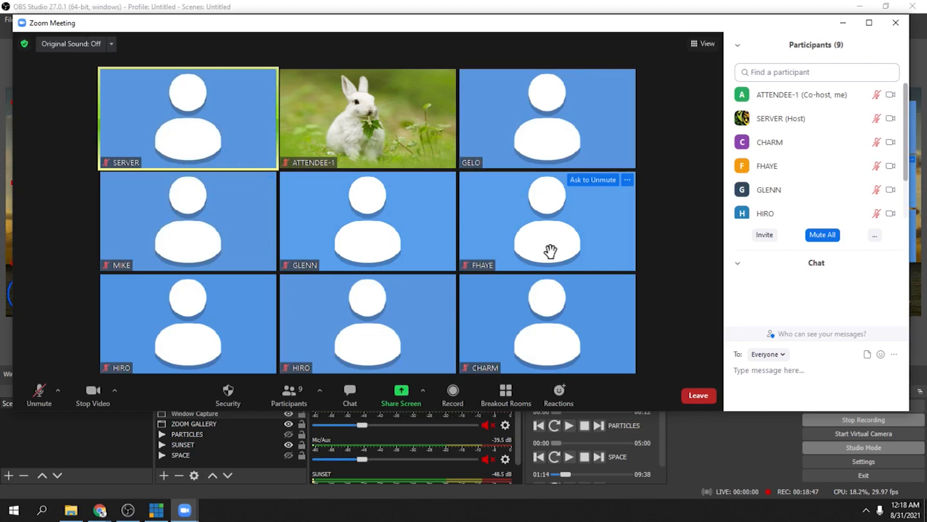
right_click(535, 224)
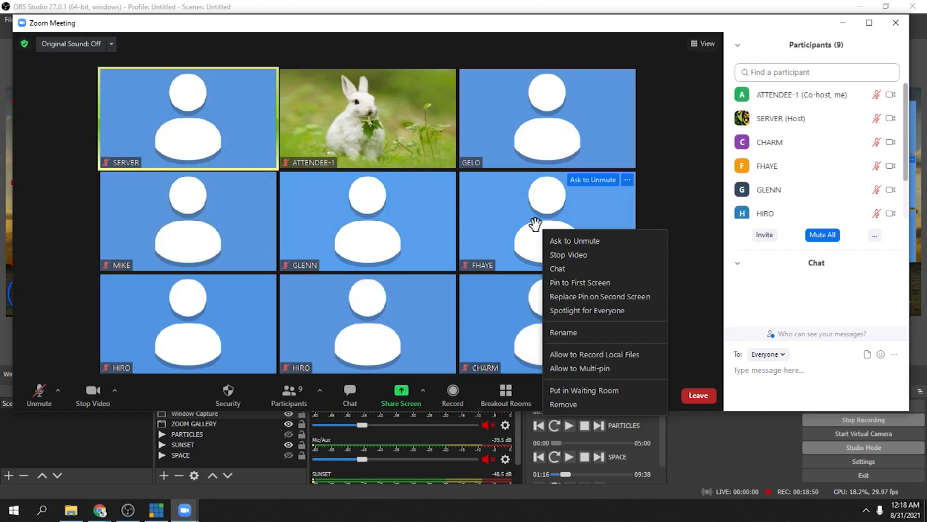
click(647, 297)
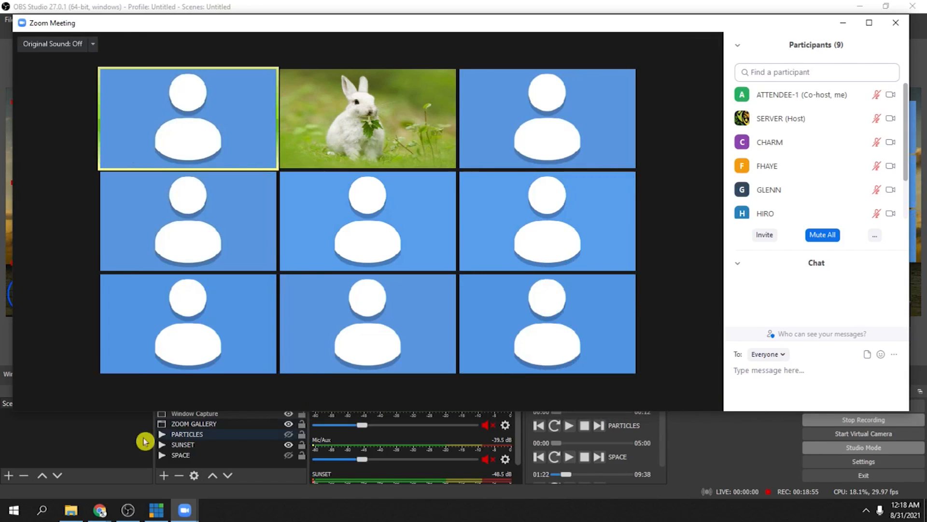
click(116, 445)
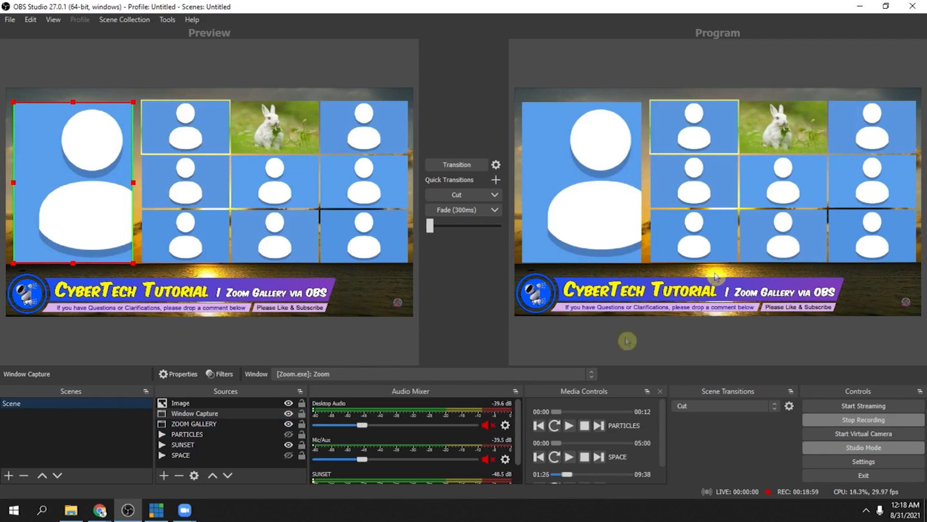
In the Zoom meeting, replace the second-screen pin with ATTENDEE-1 and return to OBS Studio
mouse_move(185, 515)
click(309, 459)
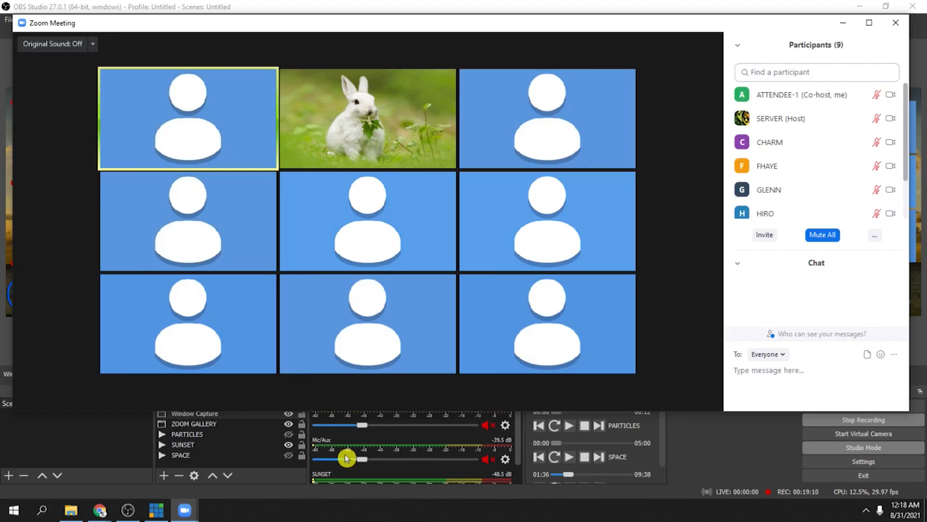
right_click(407, 133)
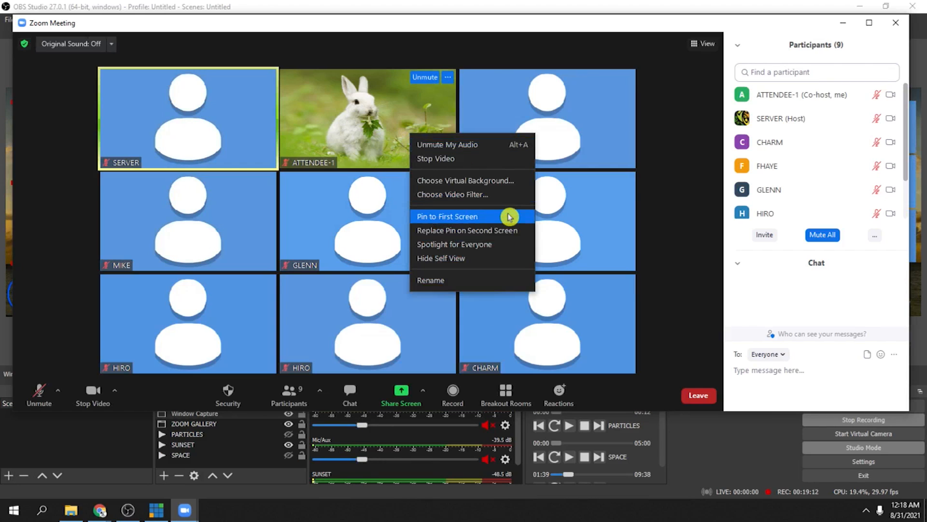
click(536, 234)
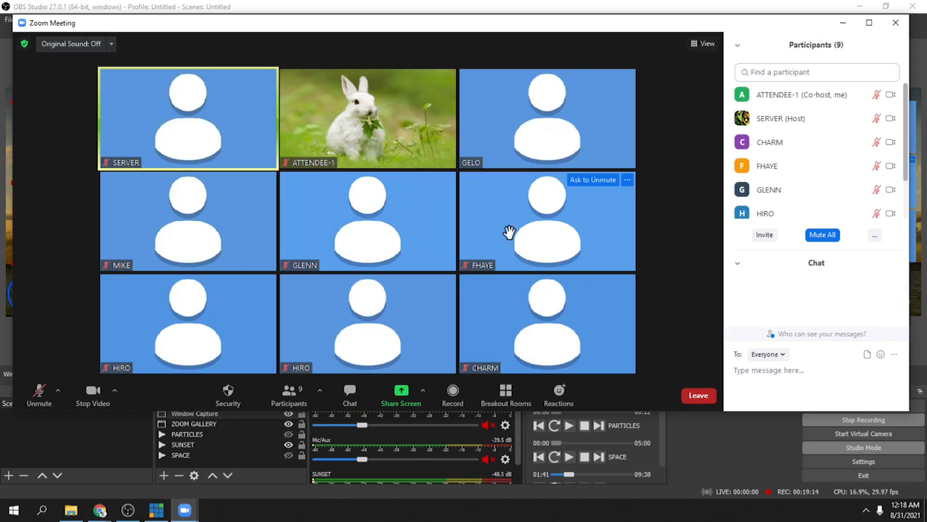
click(110, 445)
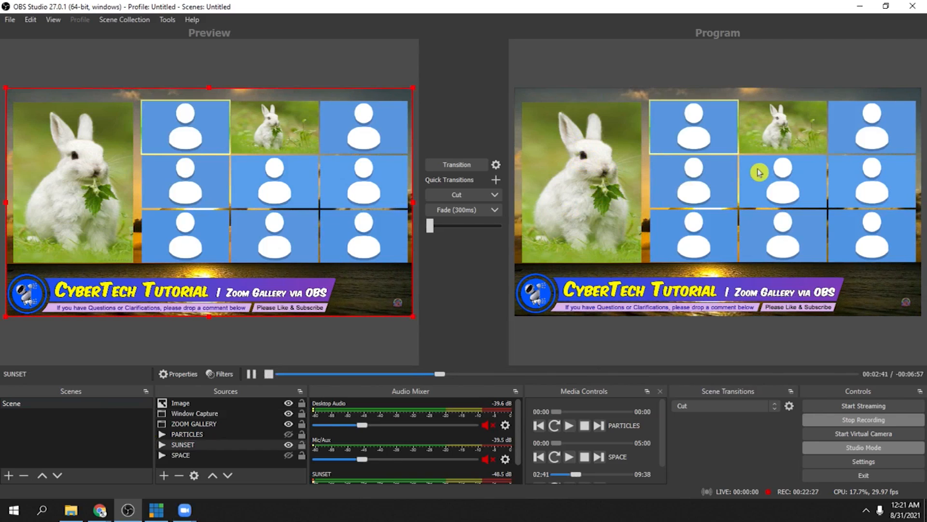
In the Zoom meeting, hide ATTENDEE-1's self view from the gallery and return to OBS Studio to check the scene
click(785, 133)
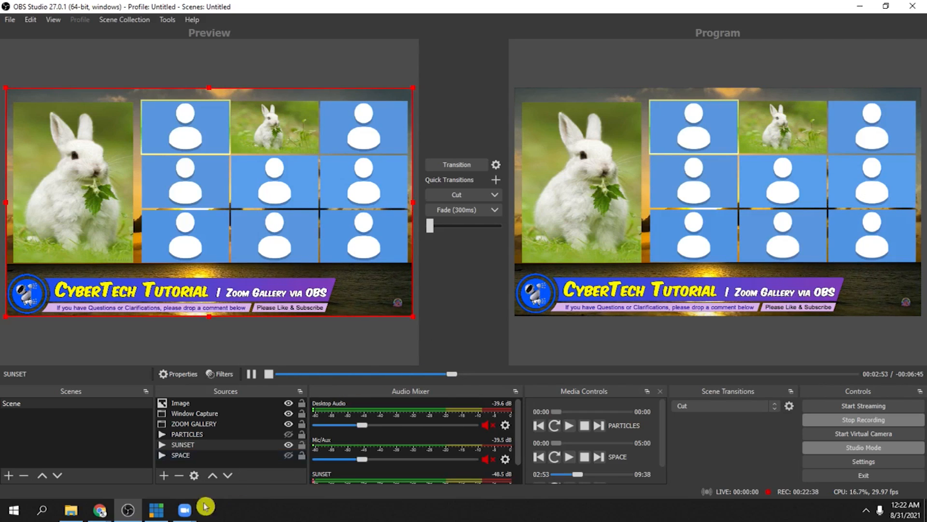
mouse_move(185, 510)
click(287, 468)
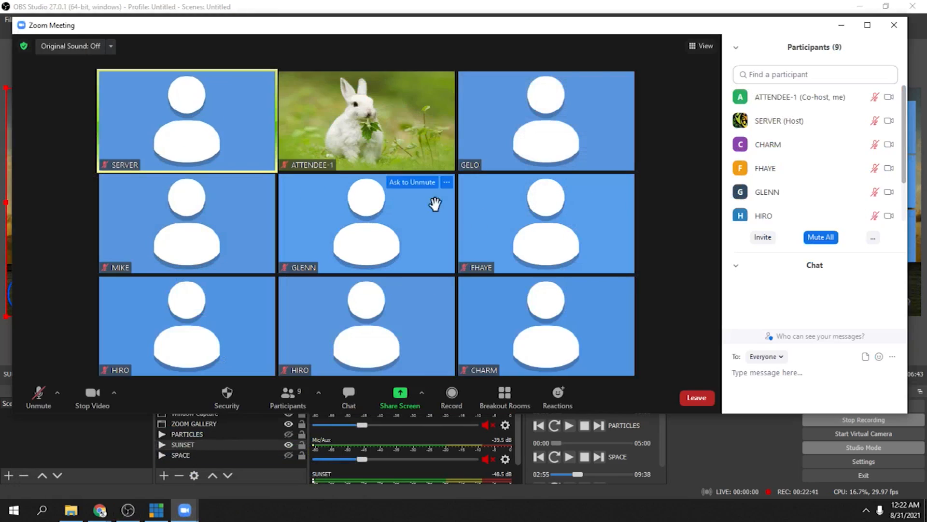
right_click(370, 115)
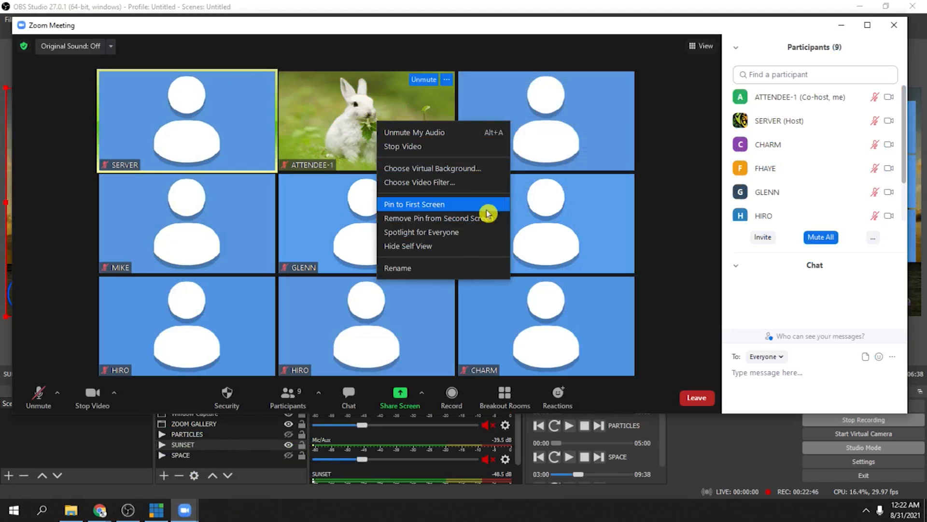
click(458, 247)
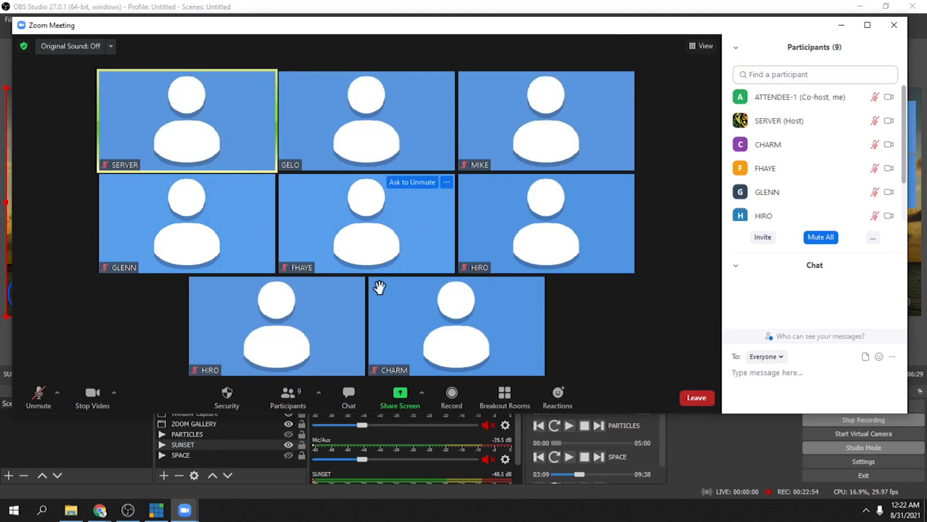
click(115, 443)
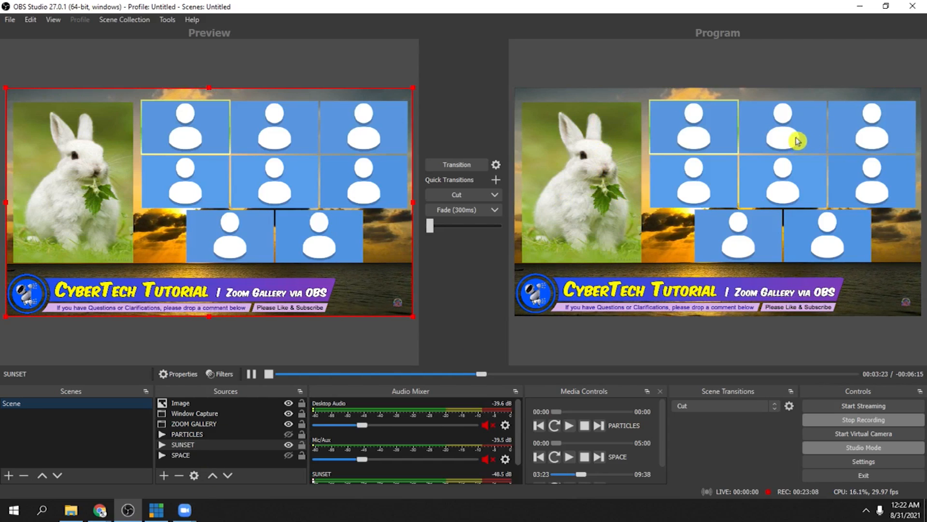
In the Zoom meeting, show the self view in the gallery again and return to OBS Studio to check the scene
mouse_move(184, 510)
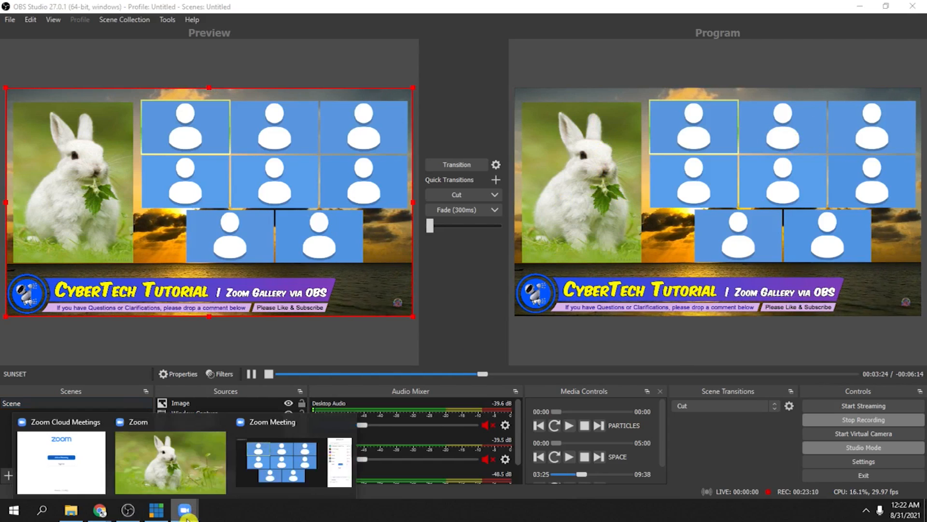
click(297, 474)
click(705, 51)
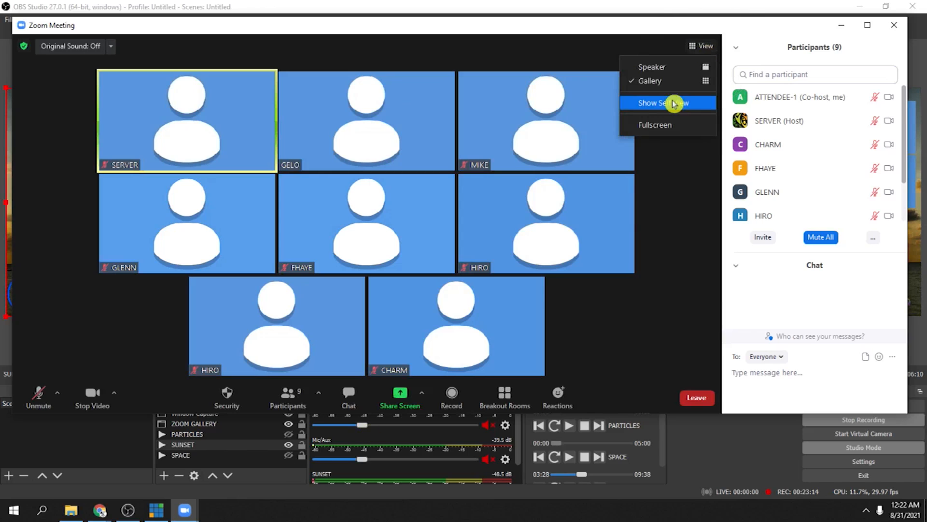
click(687, 106)
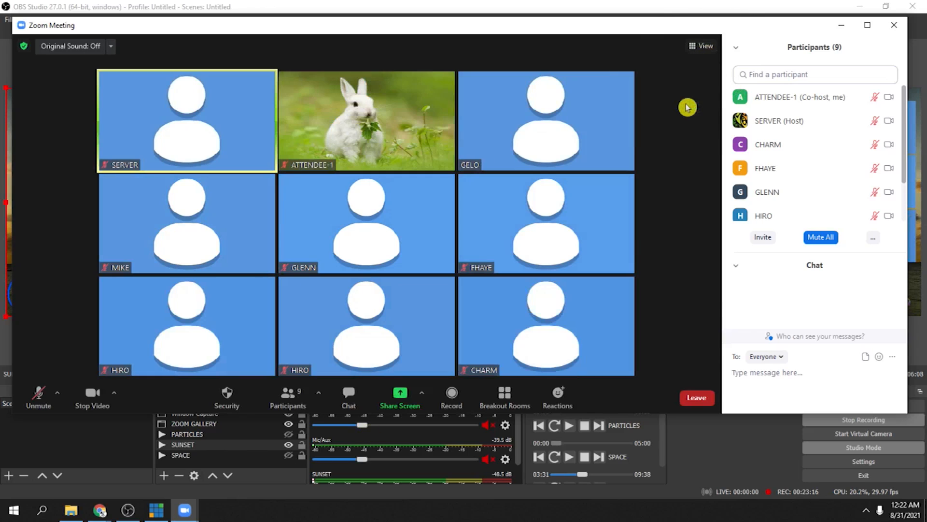
click(125, 443)
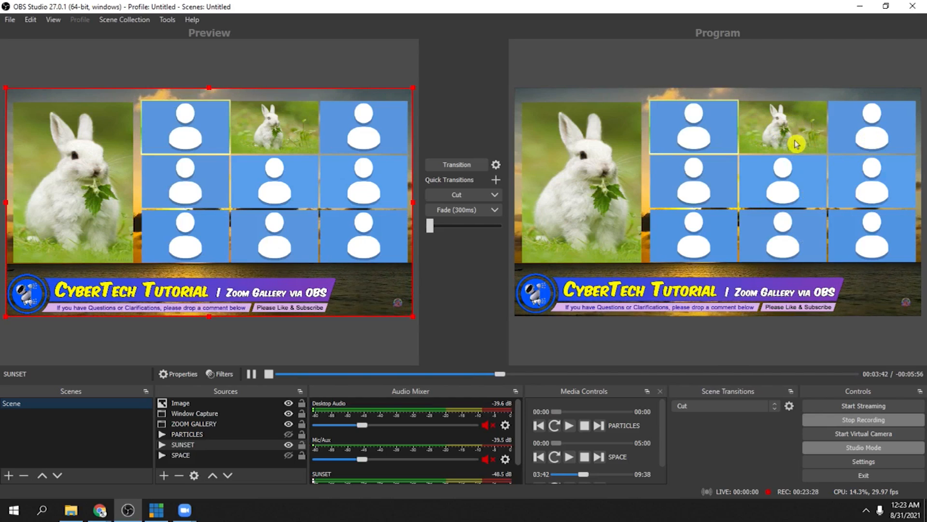
In the Zoom meeting, hide ATTENDEE-1's self view from the gallery again and switch back to OBS Studio
mouse_move(185, 510)
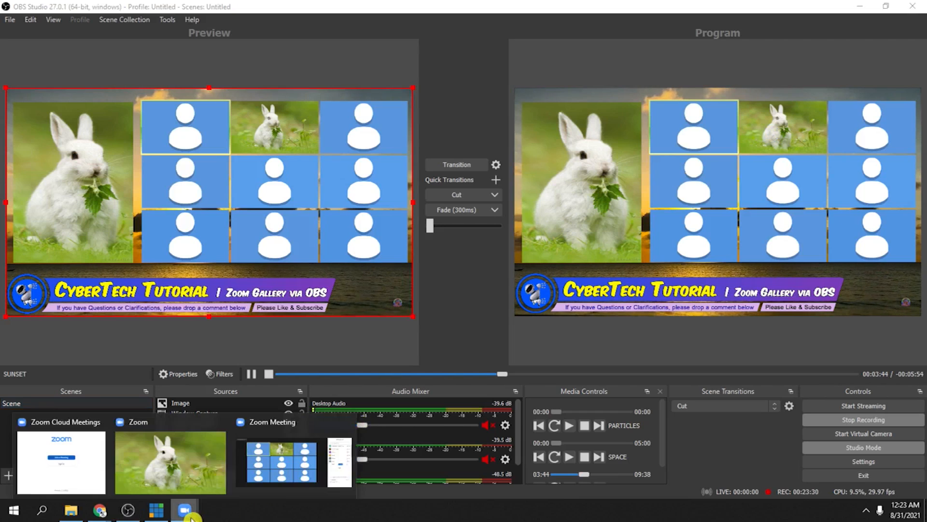
click(293, 457)
right_click(394, 127)
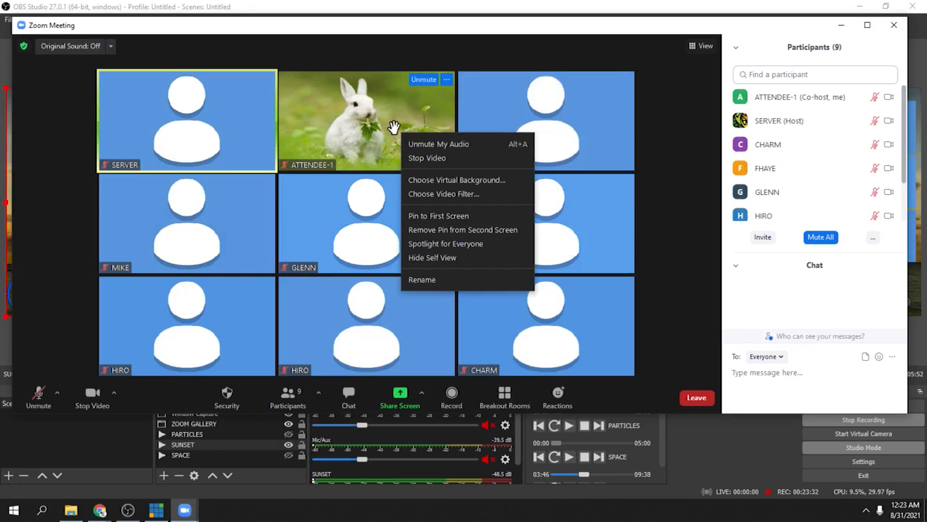
click(471, 259)
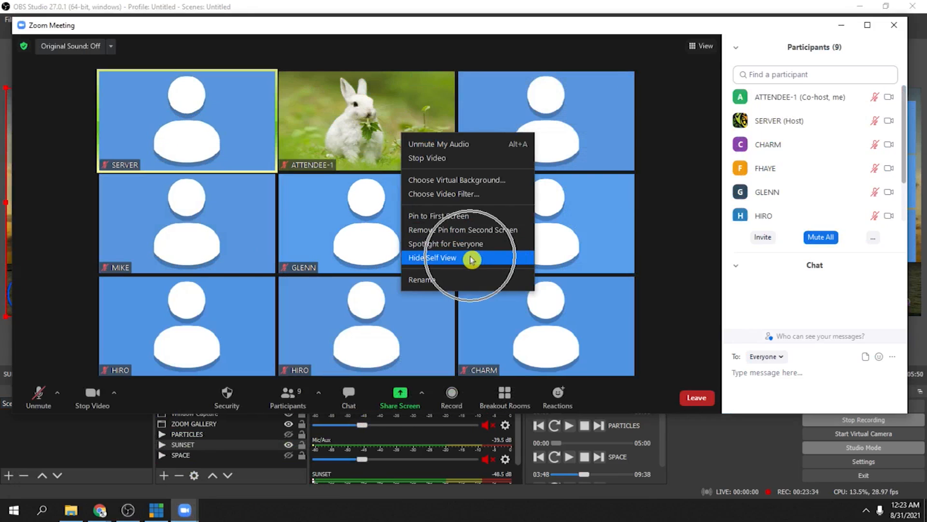
click(114, 437)
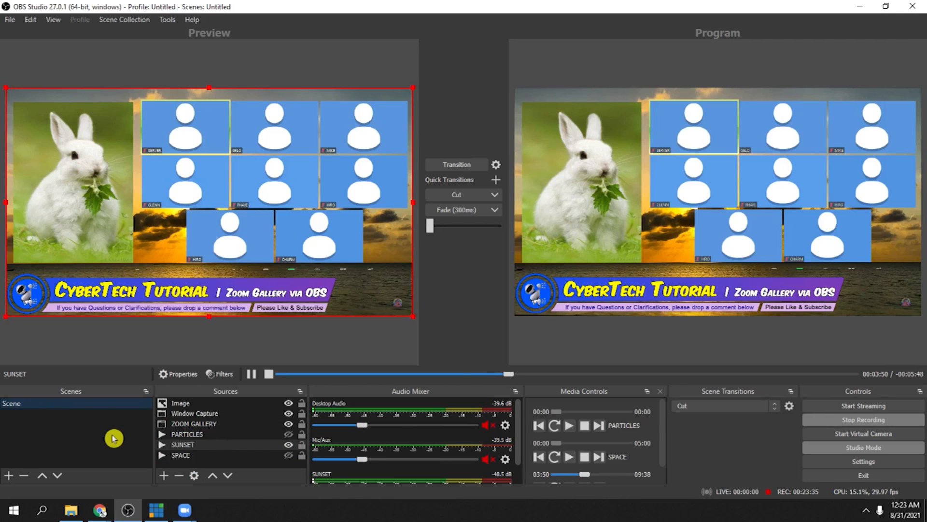